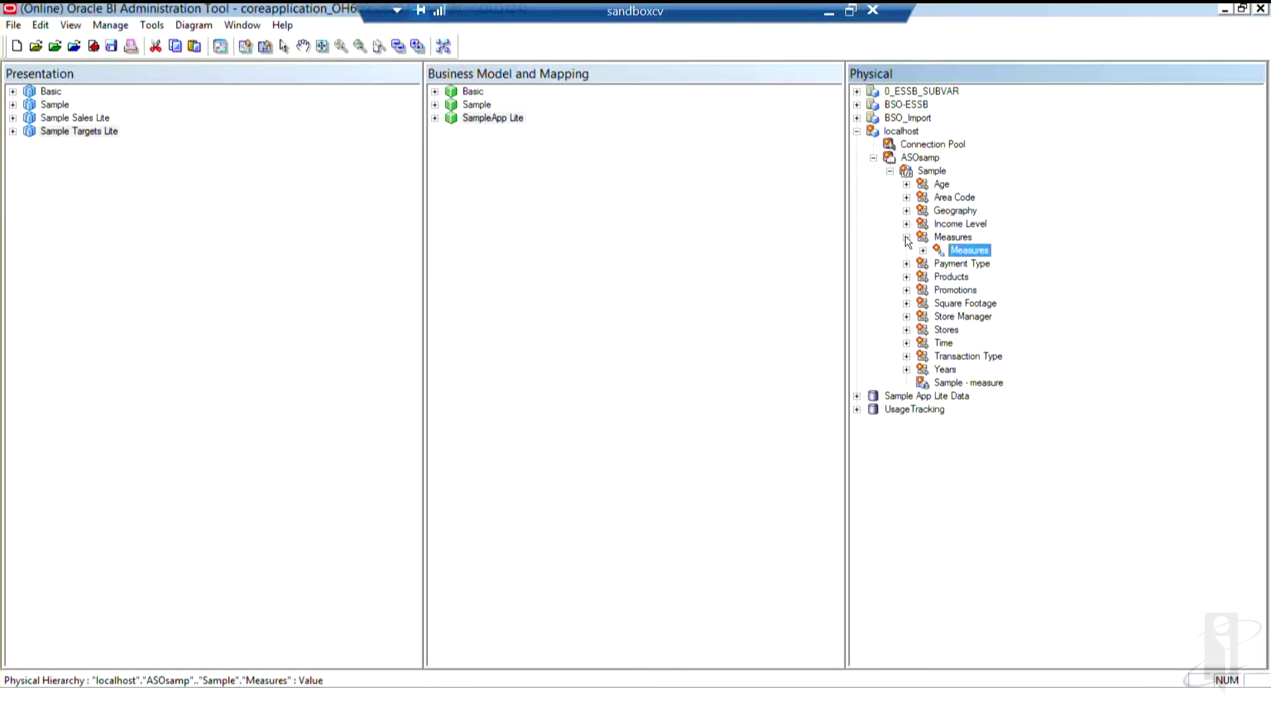
Step: Review the Sample cube table's General properties without changes, then expand the Products dimension
right_click(931, 172)
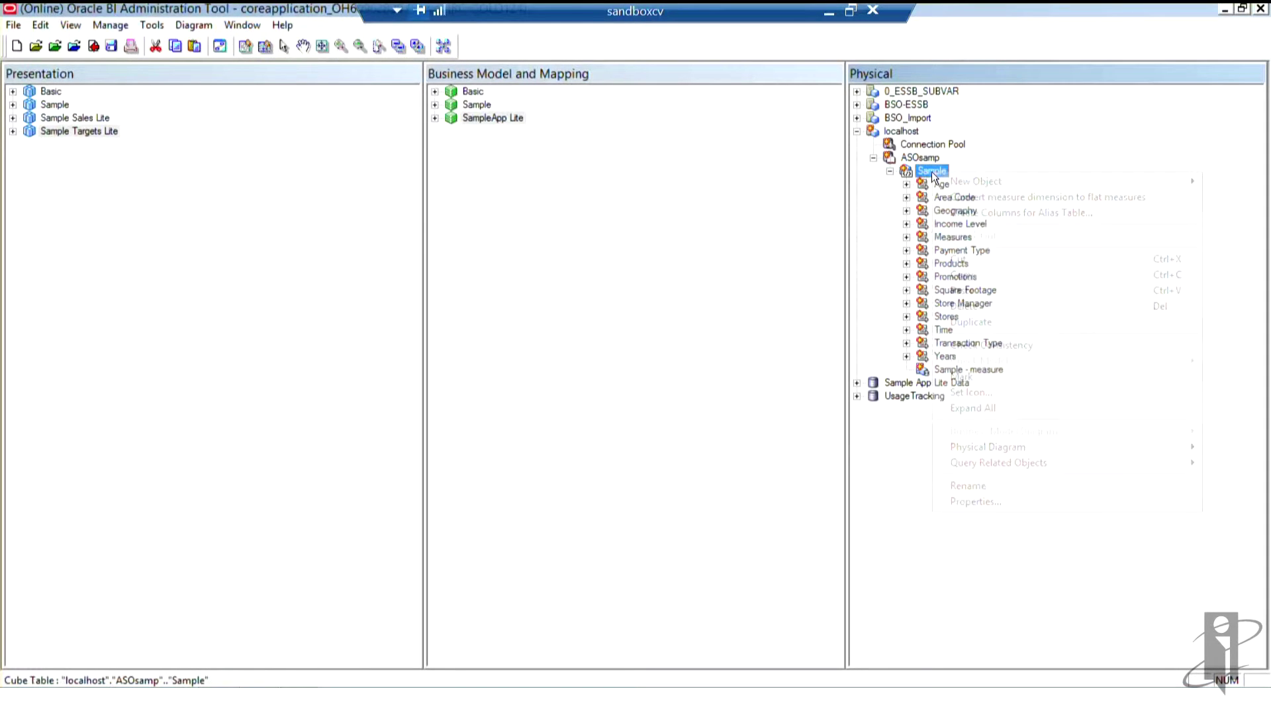
click(1044, 501)
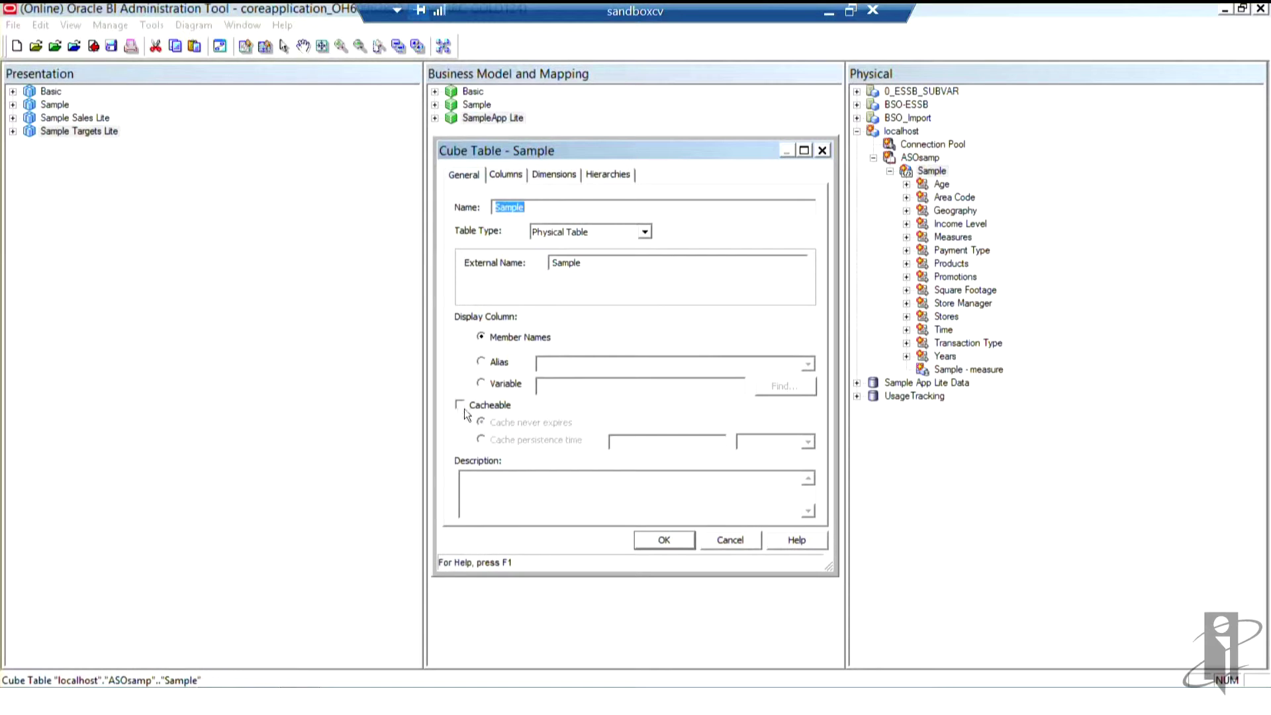
click(729, 540)
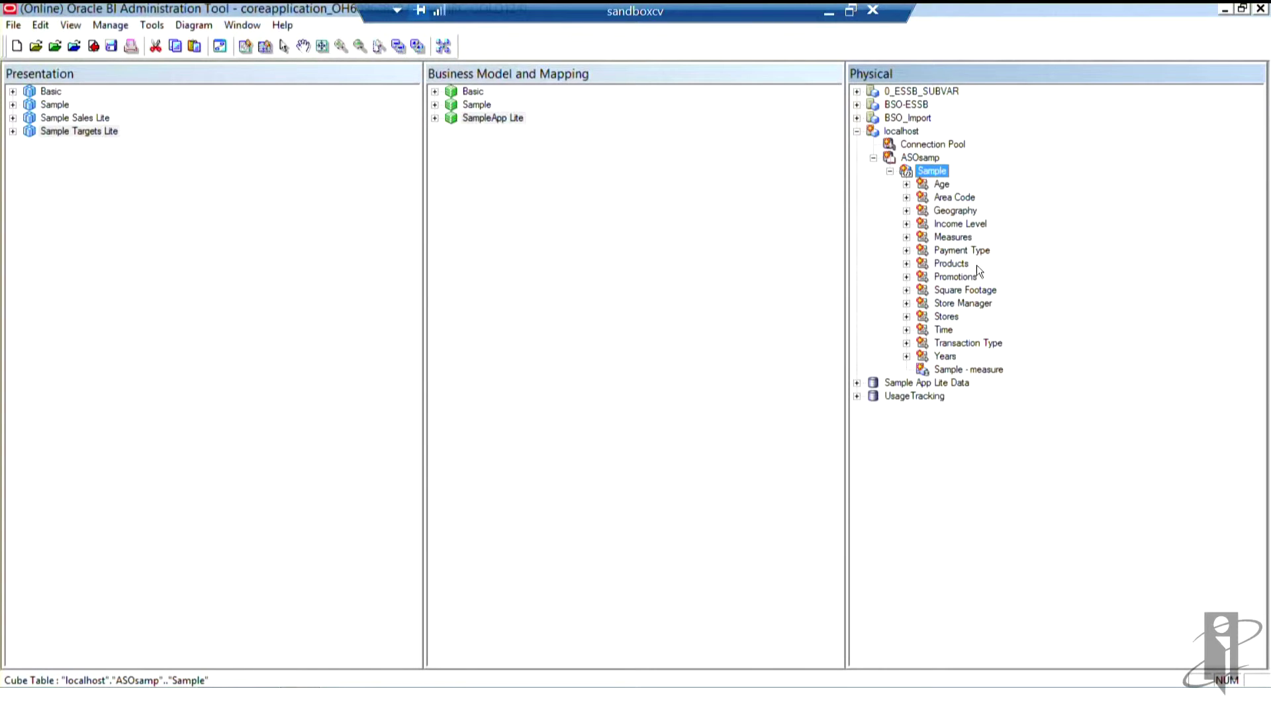
click(908, 263)
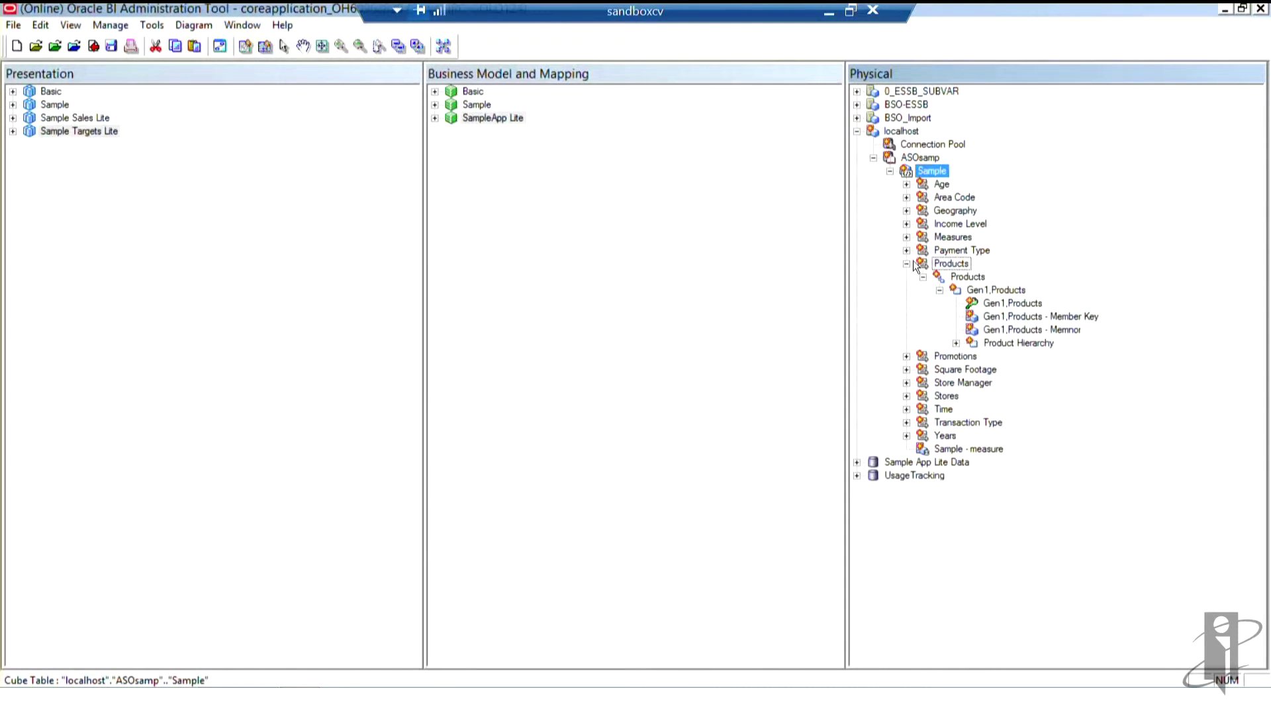
Step: Collapse the Products dimension and expand Measures to reveal its Measures hierarchy
click(951, 264)
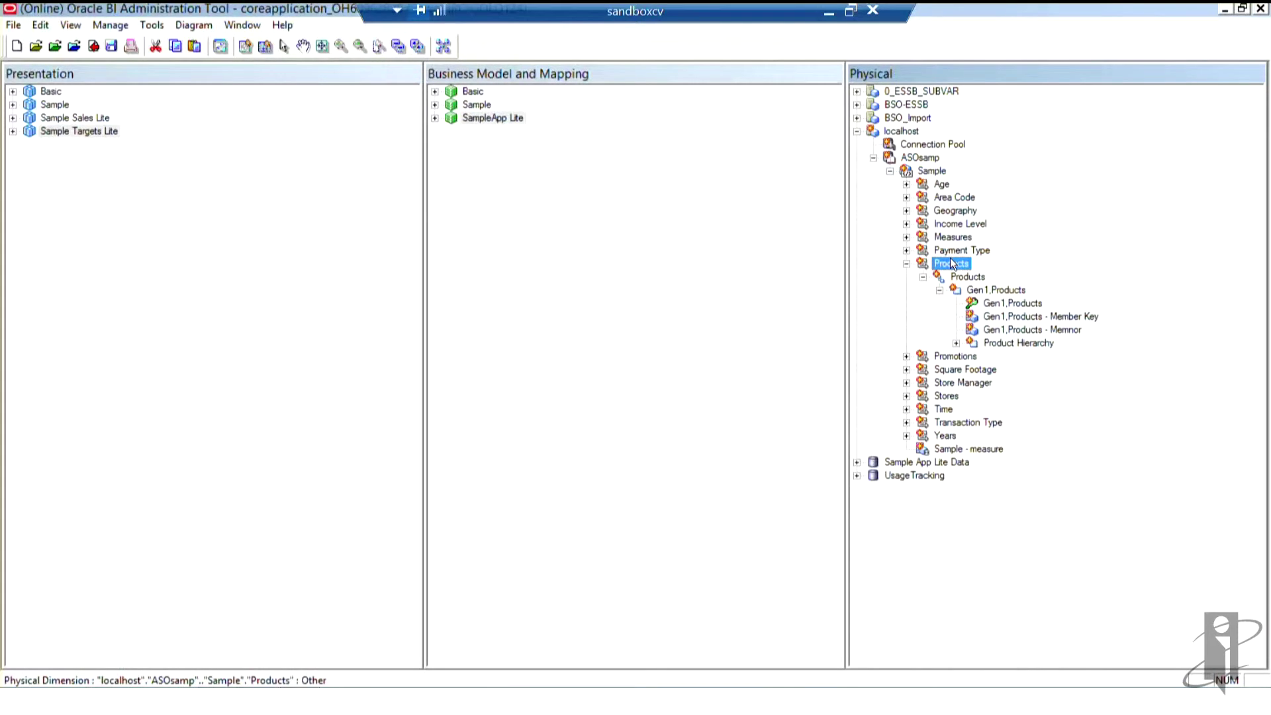
right_click(953, 263)
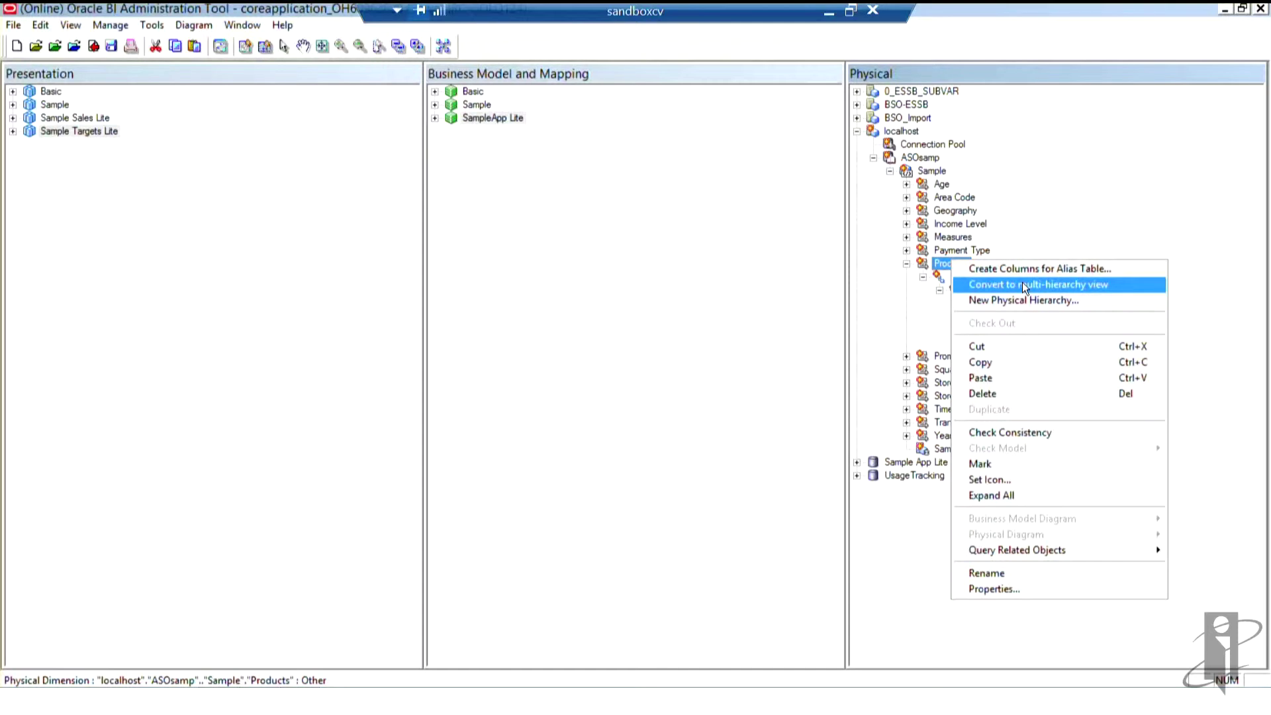
click(886, 550)
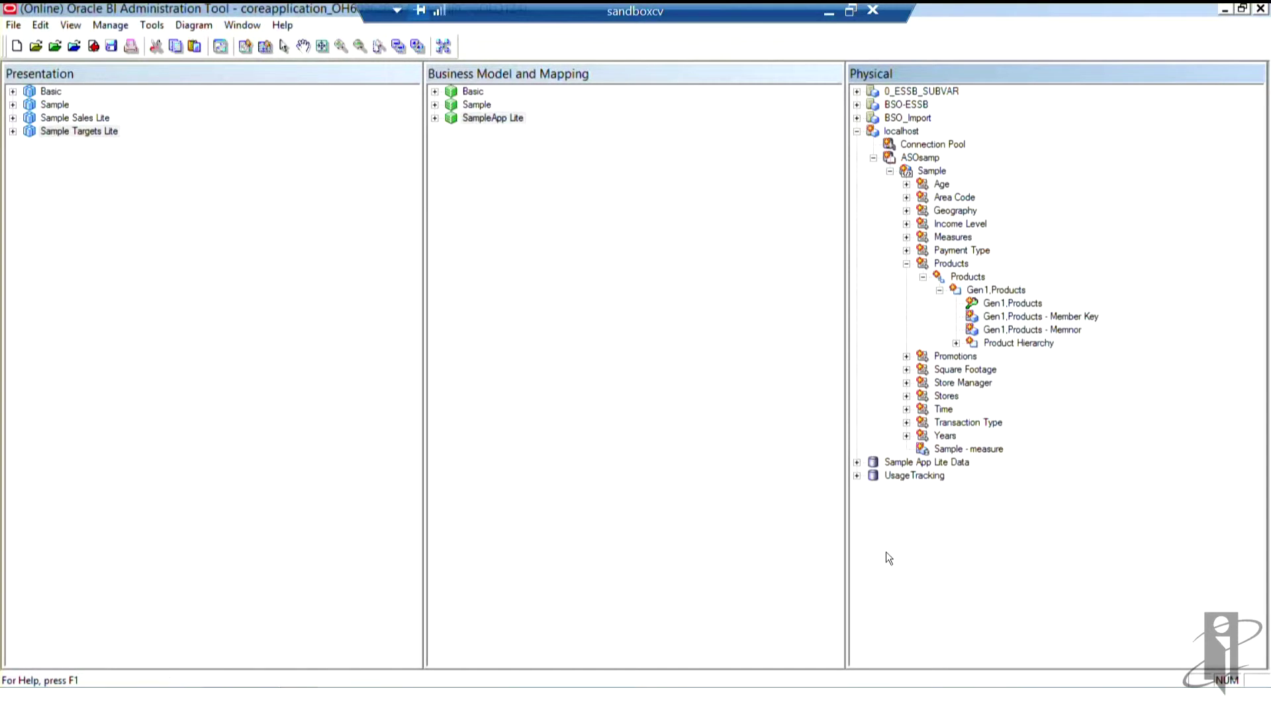
click(909, 264)
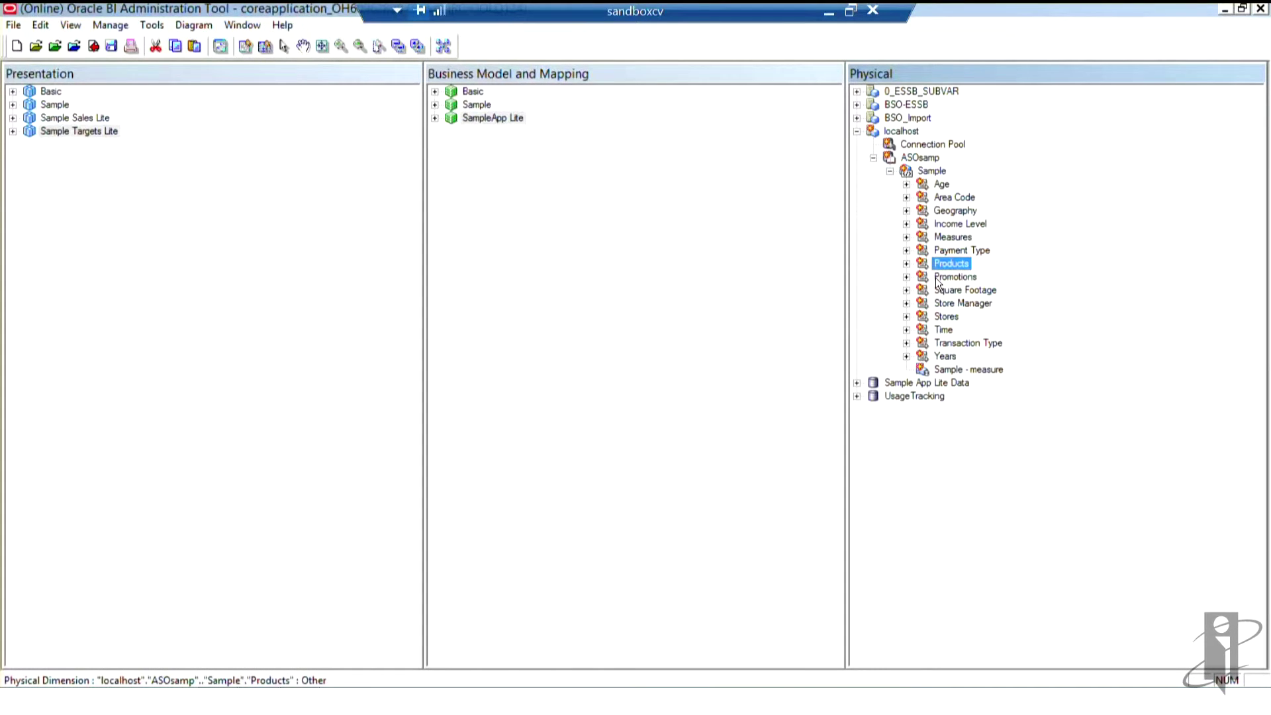
click(906, 238)
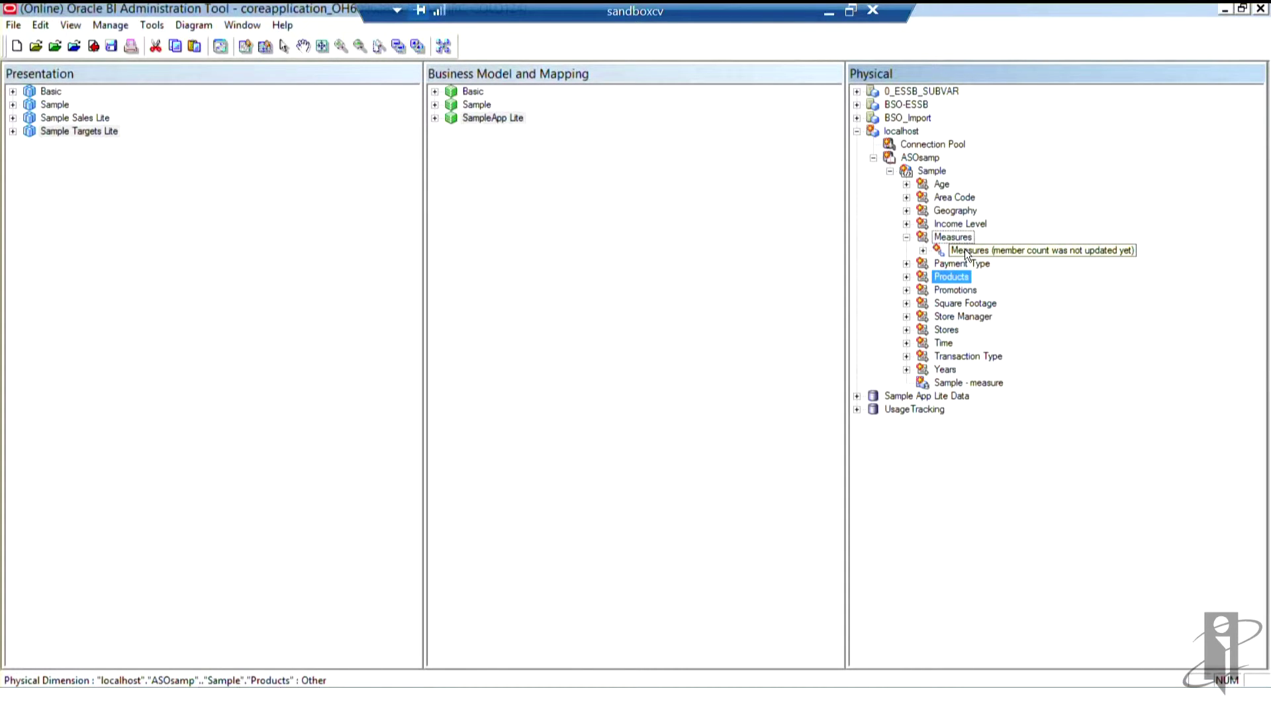
right_click(964, 249)
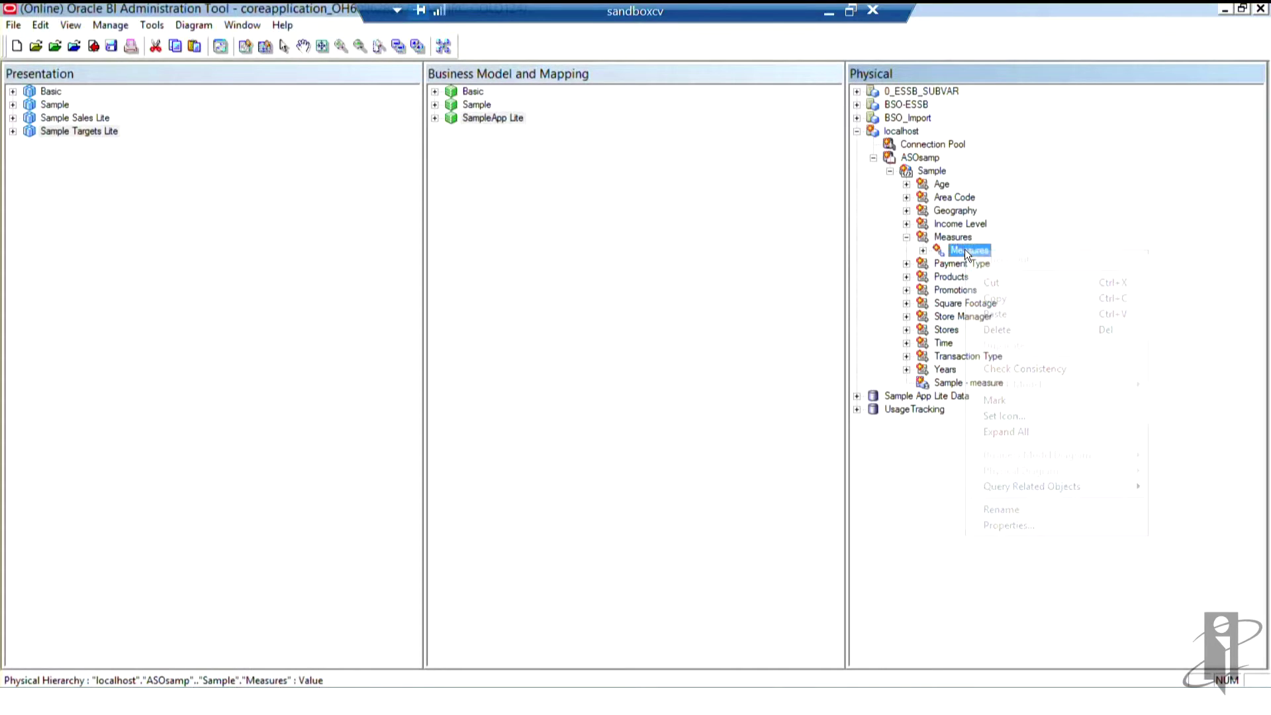
click(1032, 524)
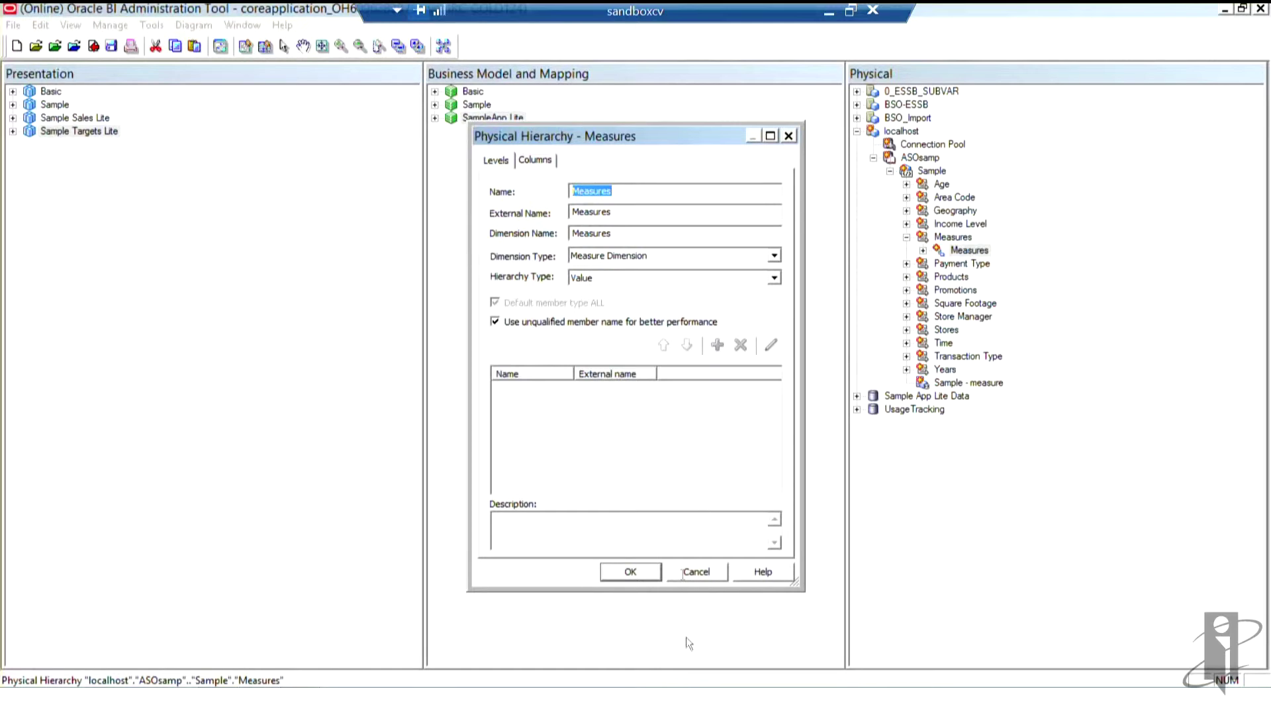
click(630, 572)
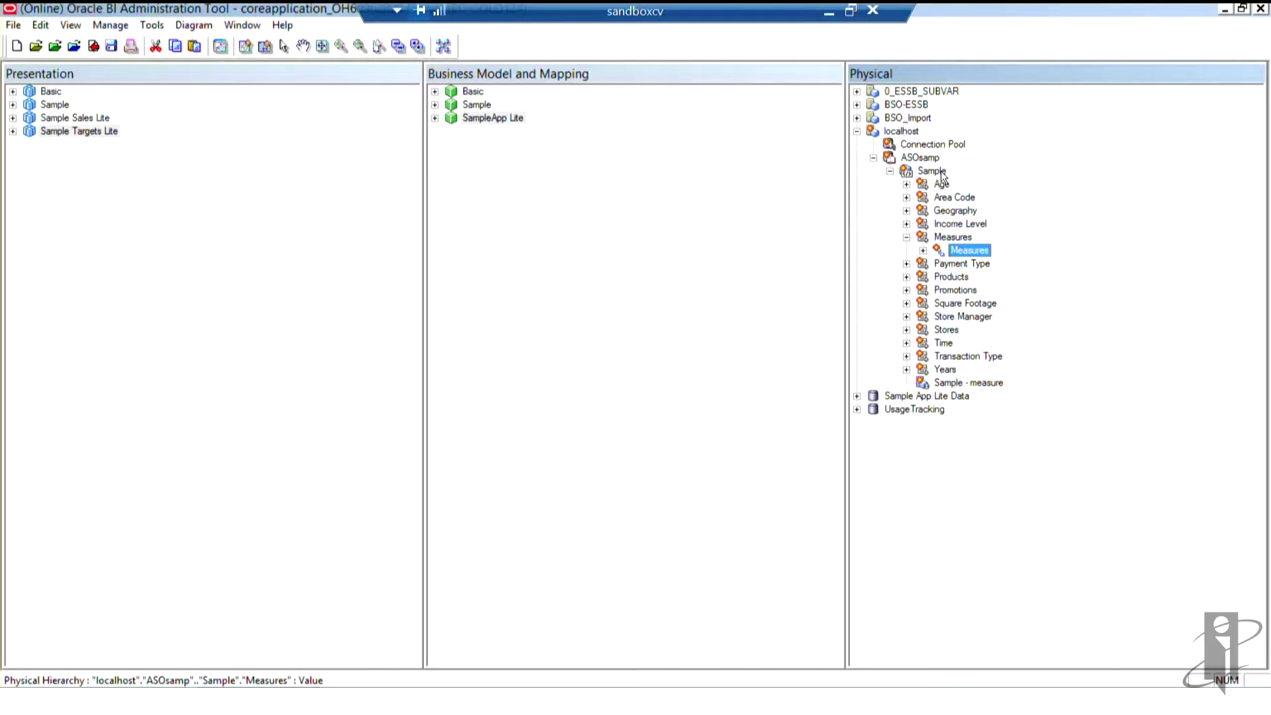
Step: Create alias-table columns on the Sample cube from the Default alias table
right_click(940, 171)
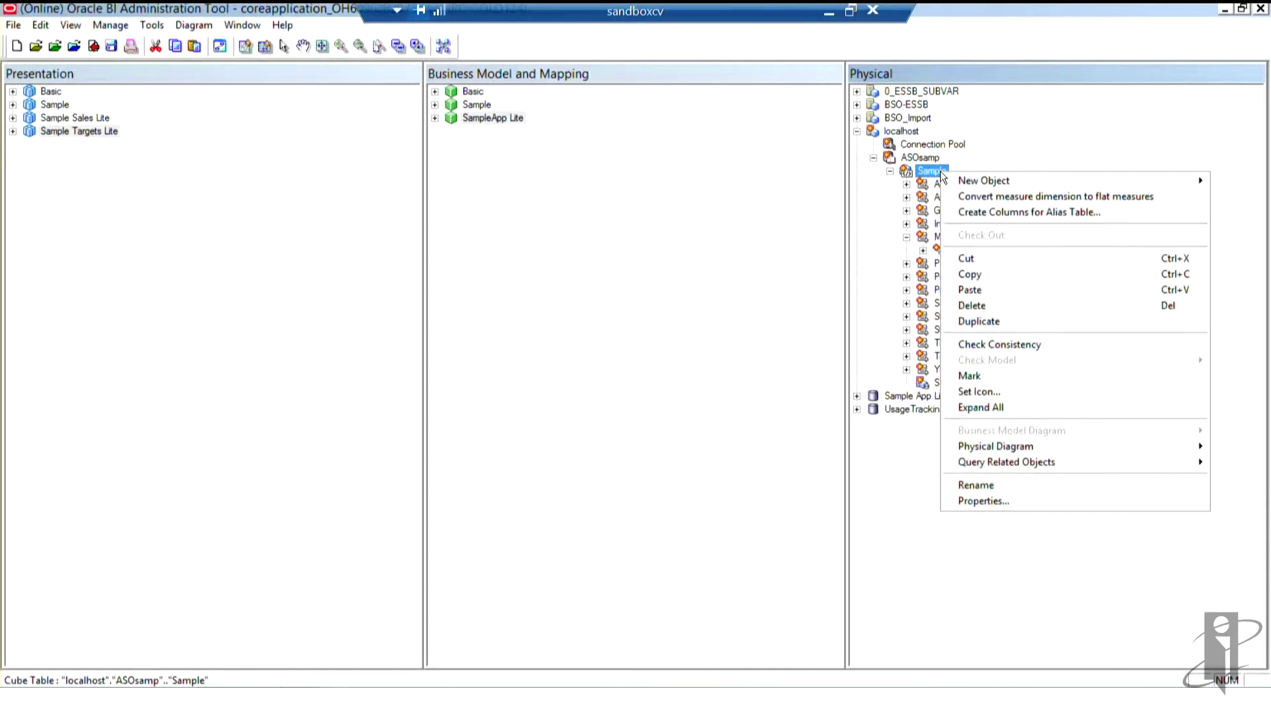
click(1012, 212)
click(511, 308)
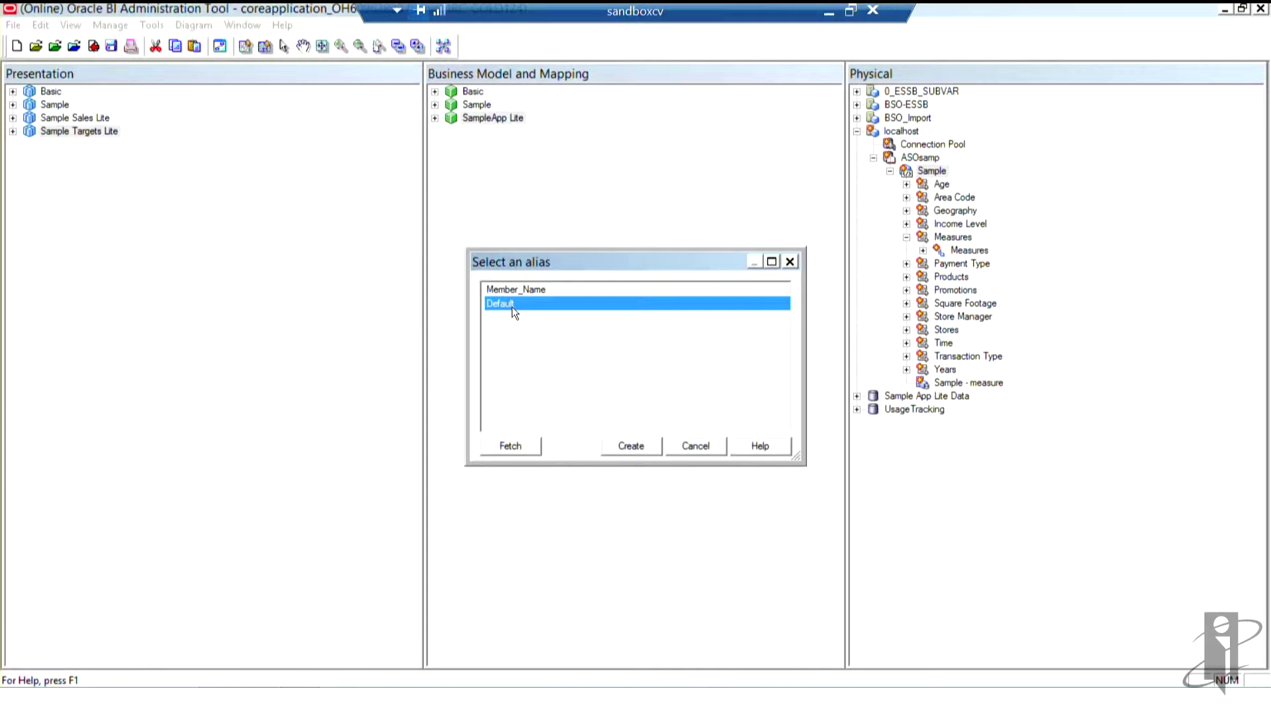
click(693, 446)
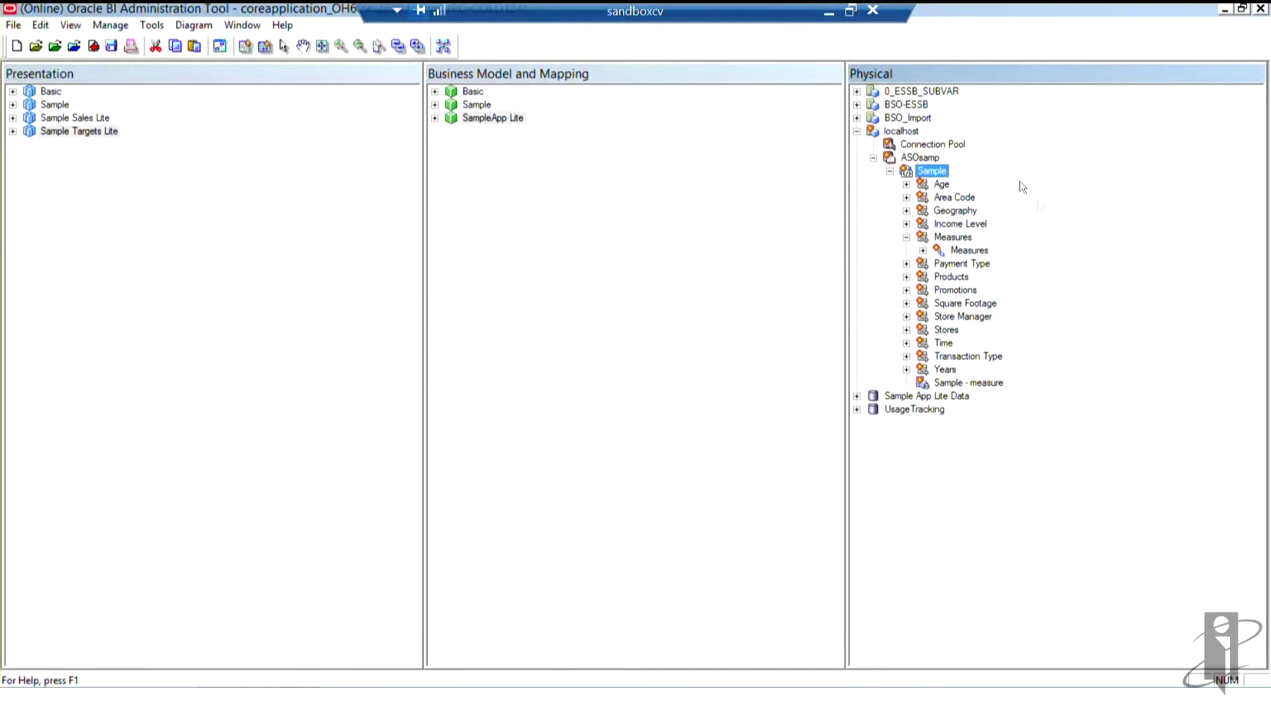
Step: Rename localhost to ASO_Import and expand it, revealing Connection Pool and ASOsamp
click(903, 131)
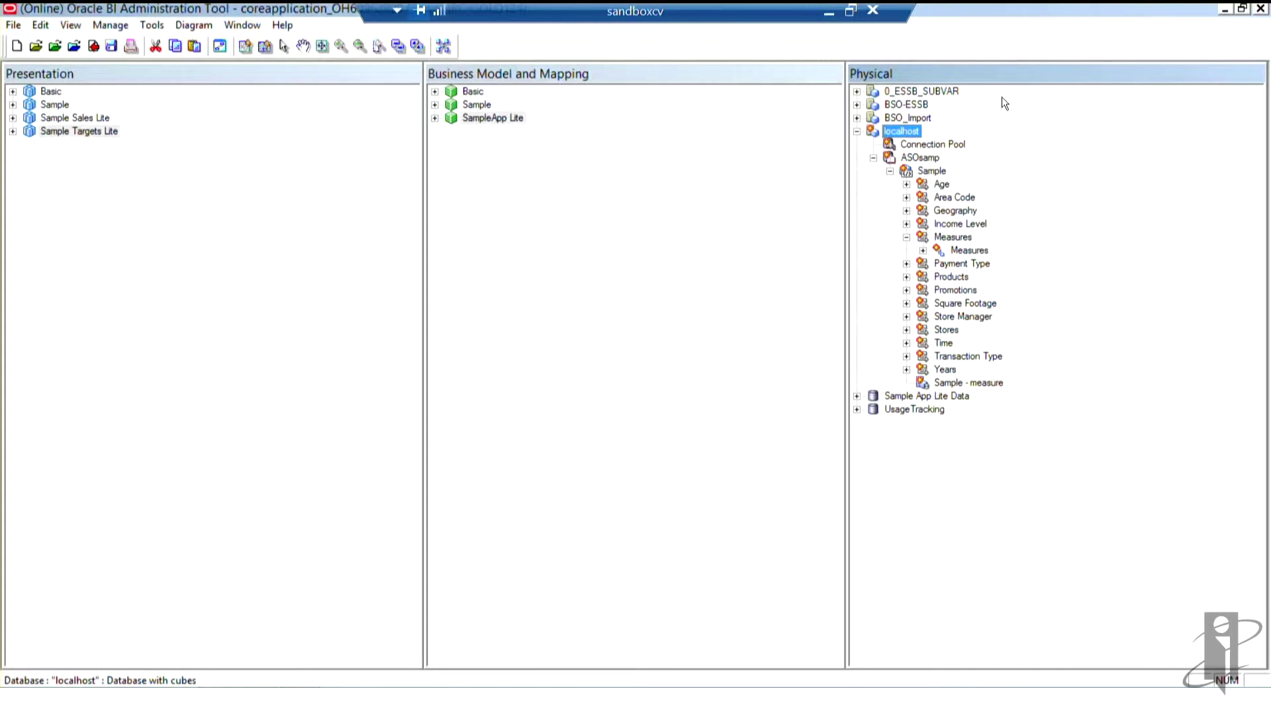
right_click(905, 126)
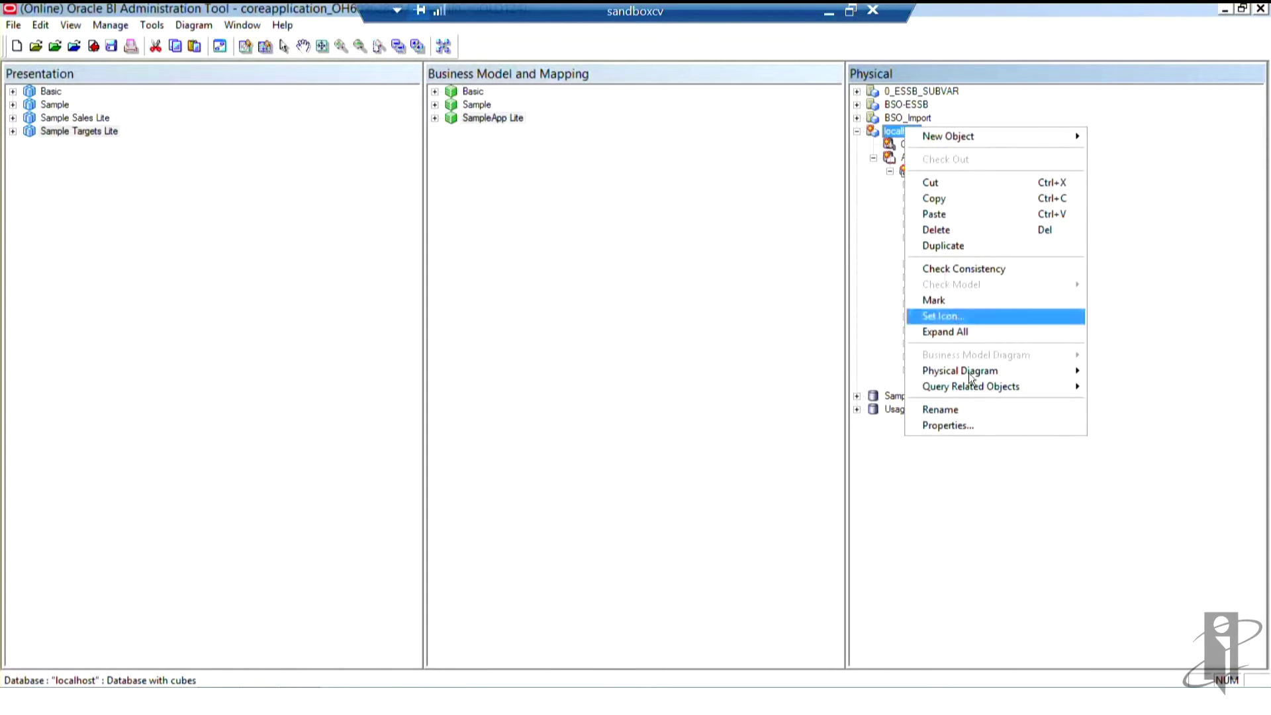
click(960, 409)
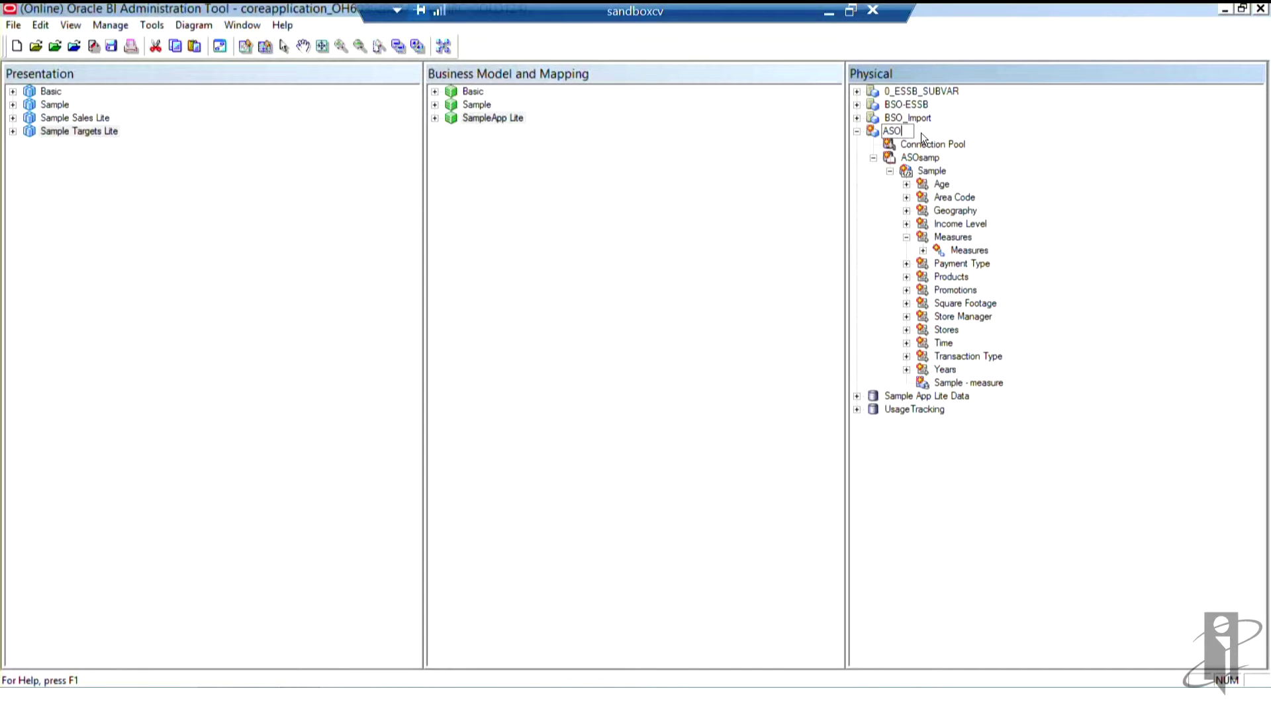
text(ASO_Import)
key(Return)
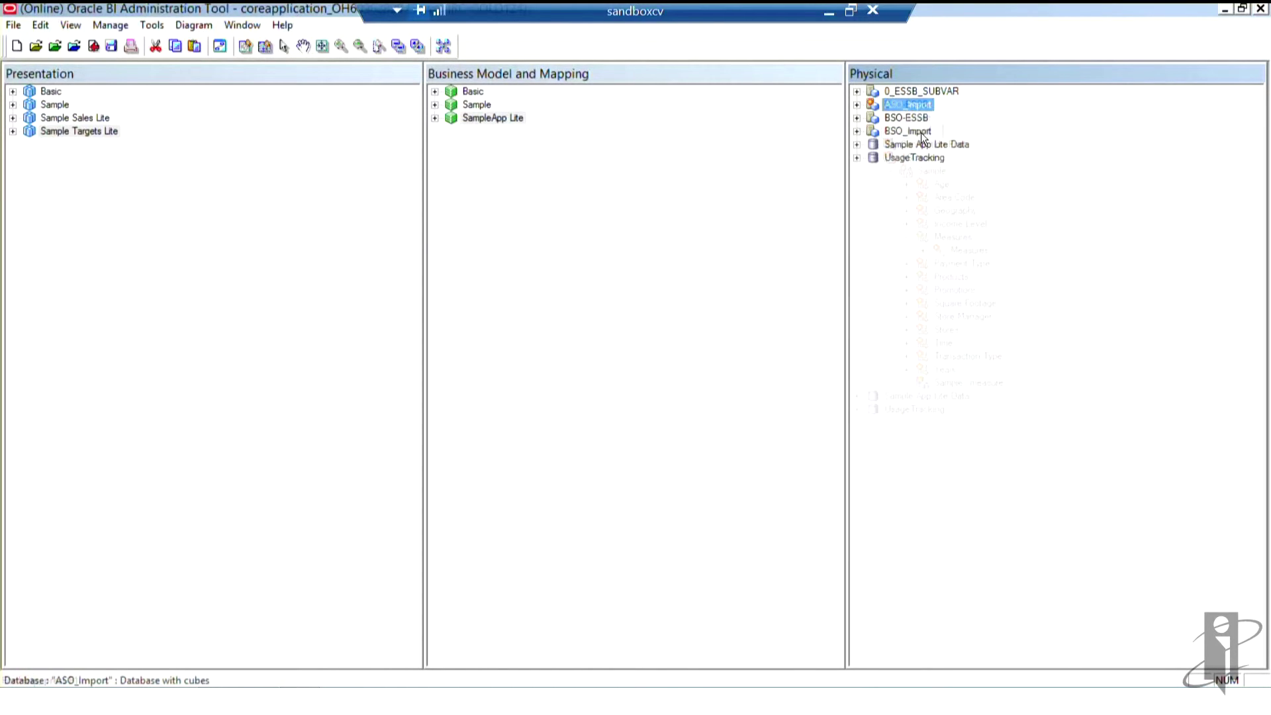
click(856, 104)
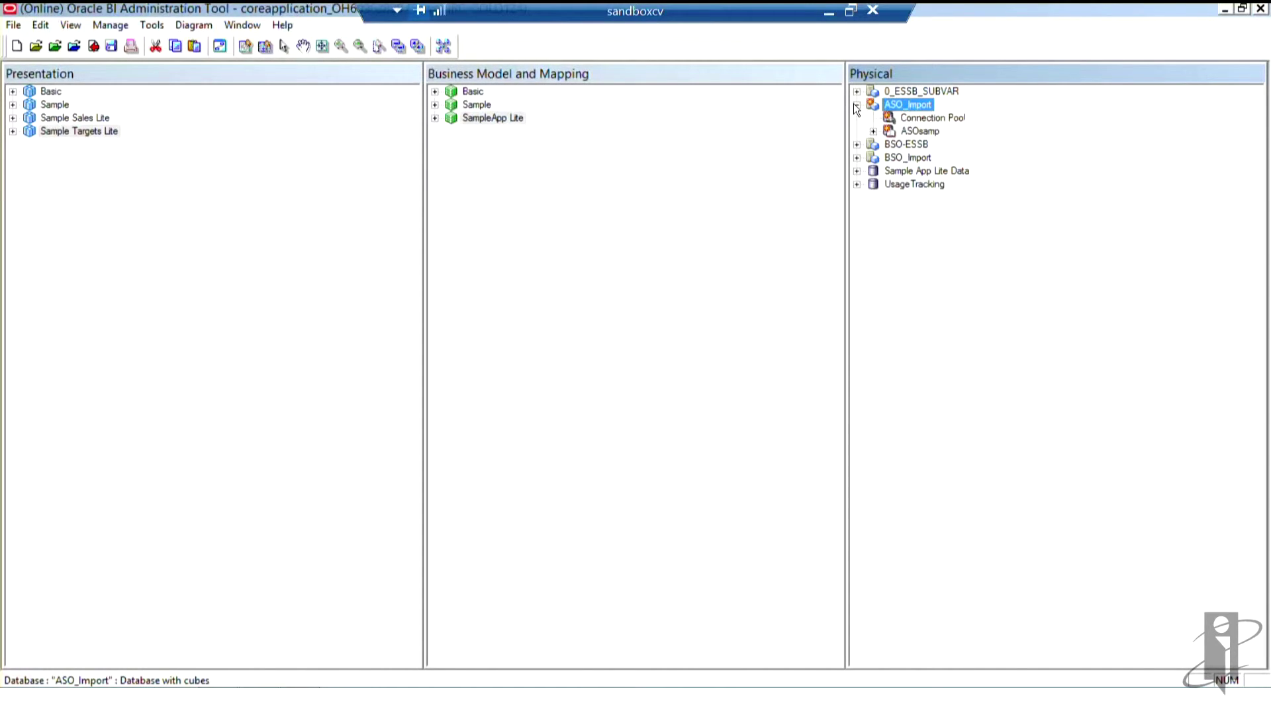
double_click(920, 118)
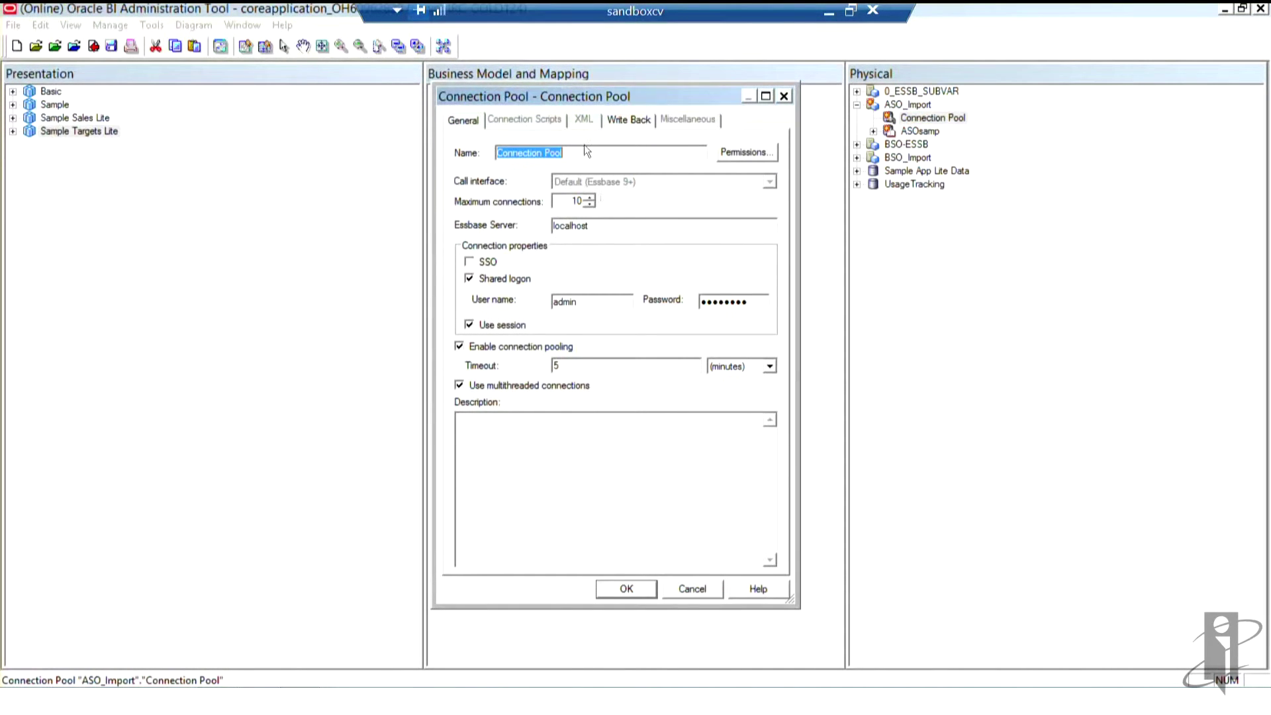
click(689, 589)
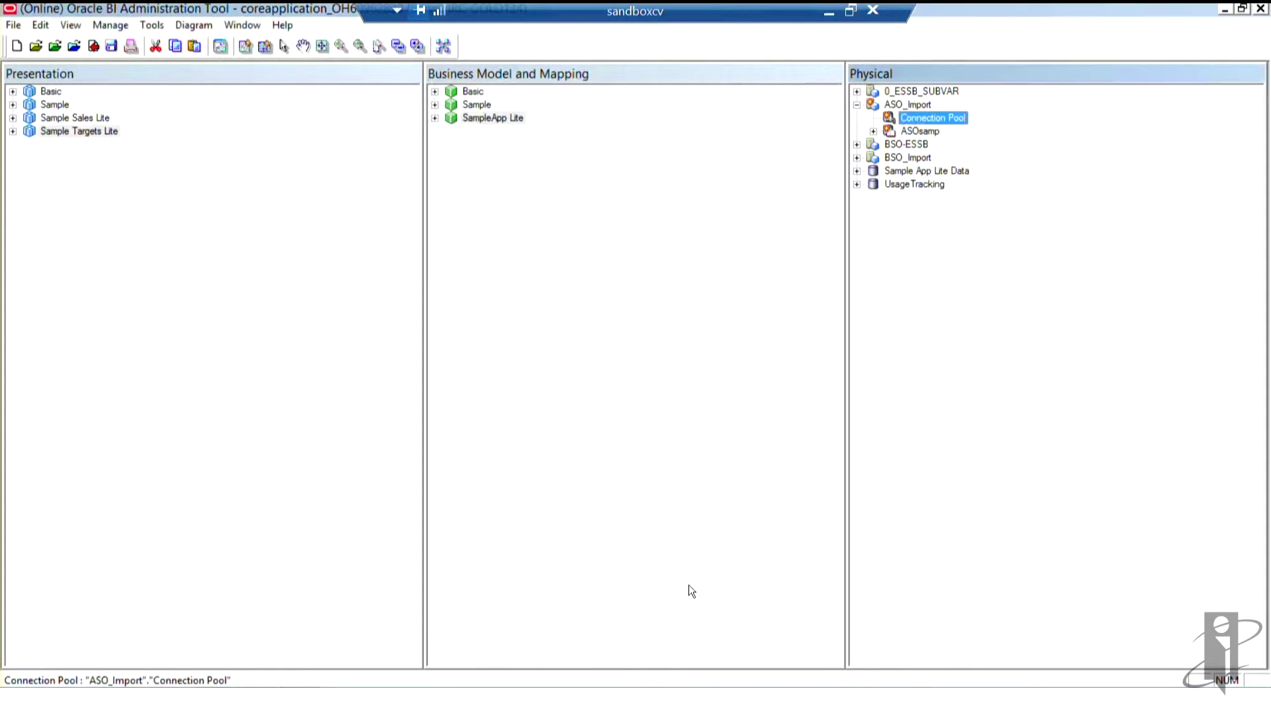
right_click(945, 118)
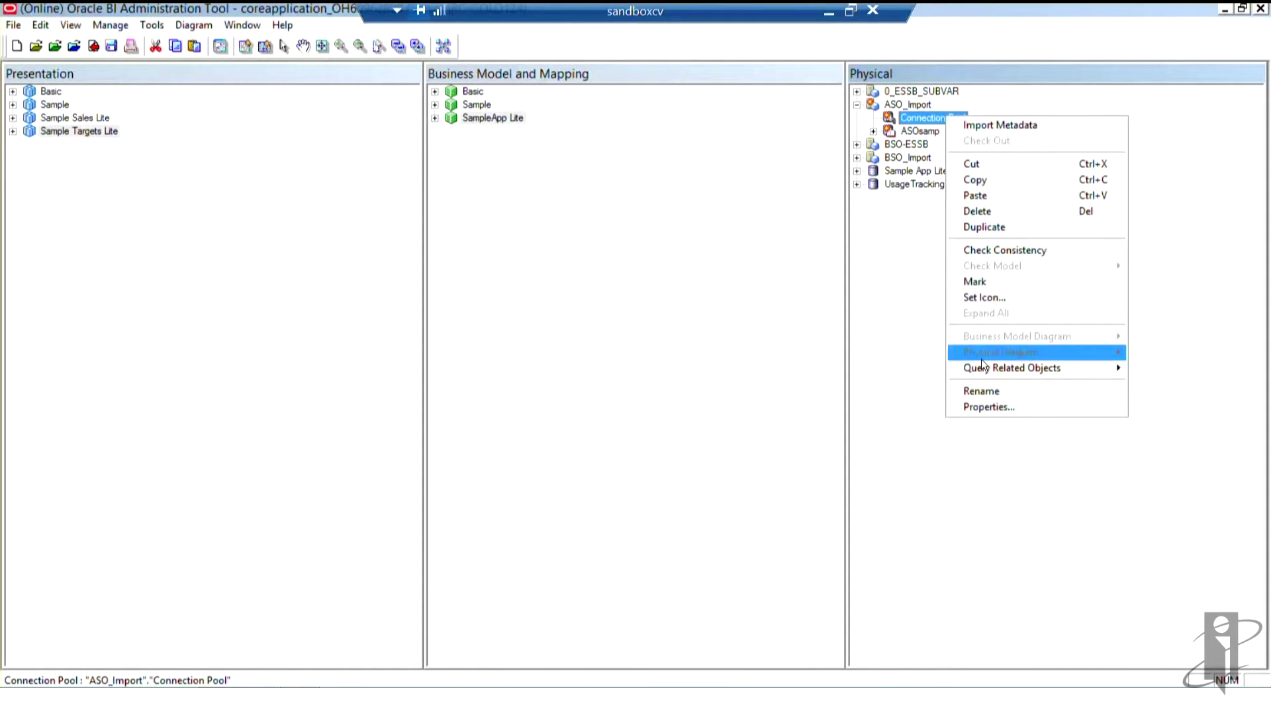
click(985, 389)
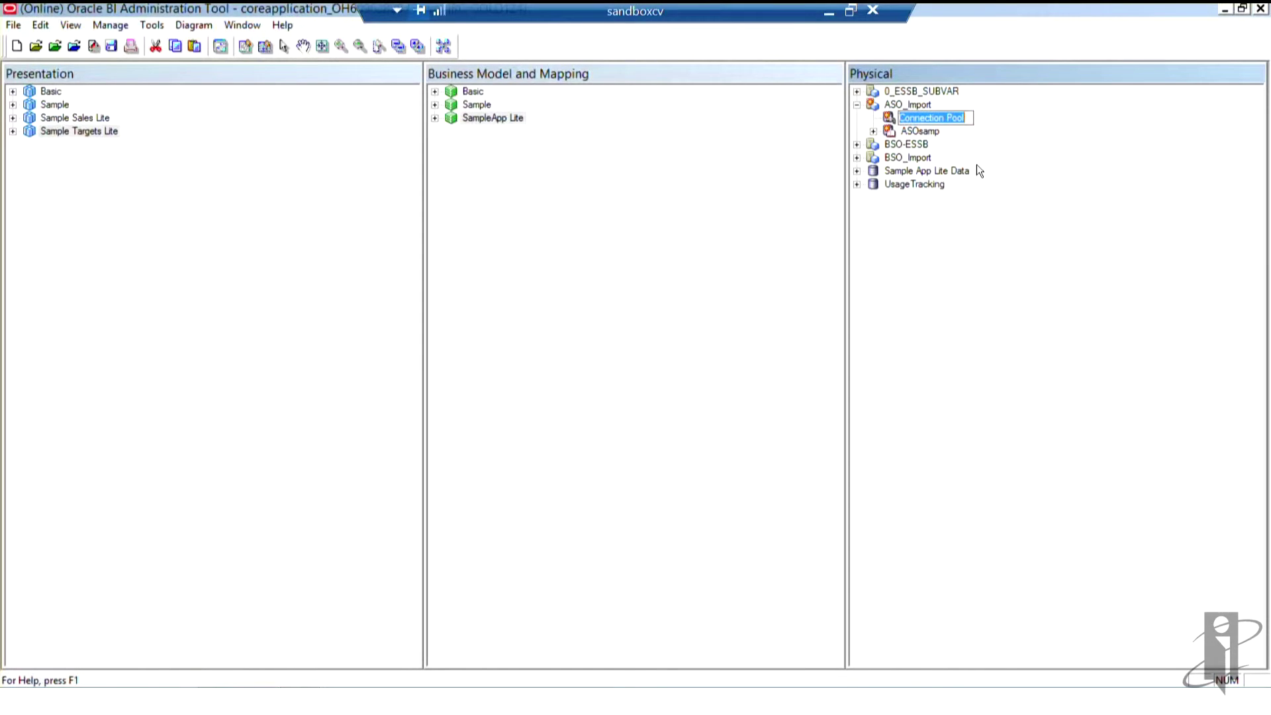
click(966, 119)
text(ASO_Import)
key(Return)
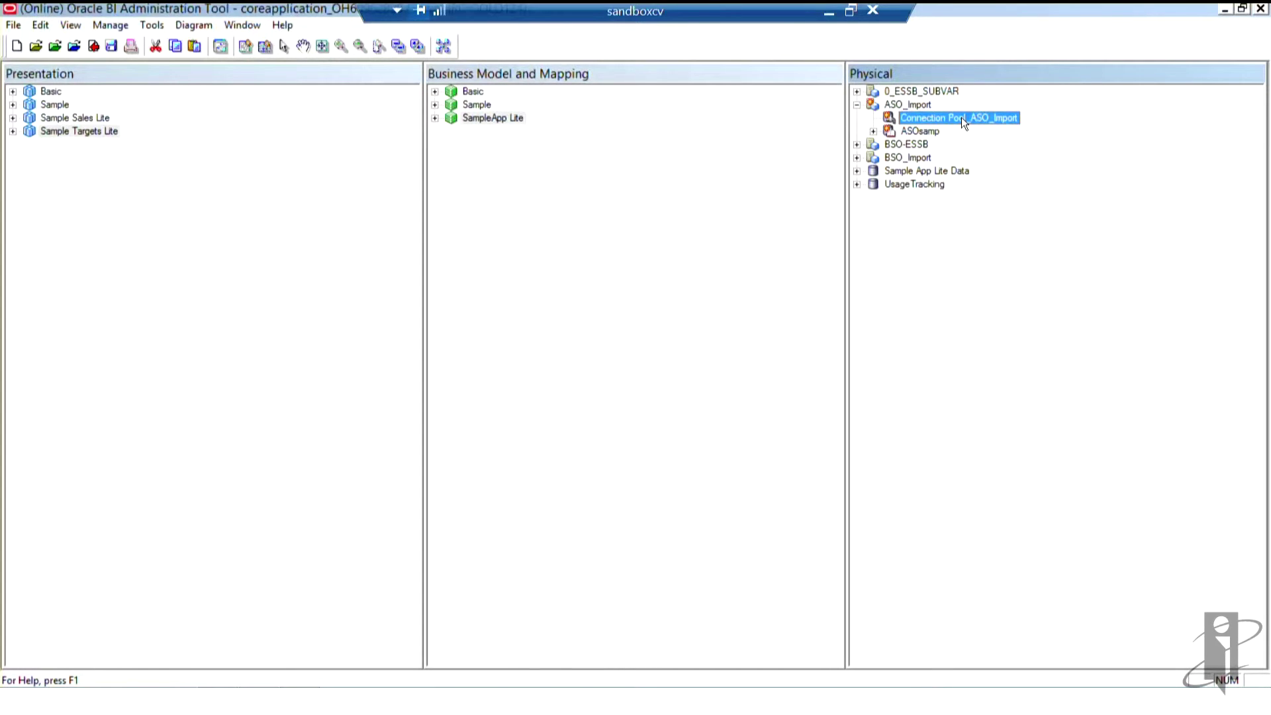
click(912, 104)
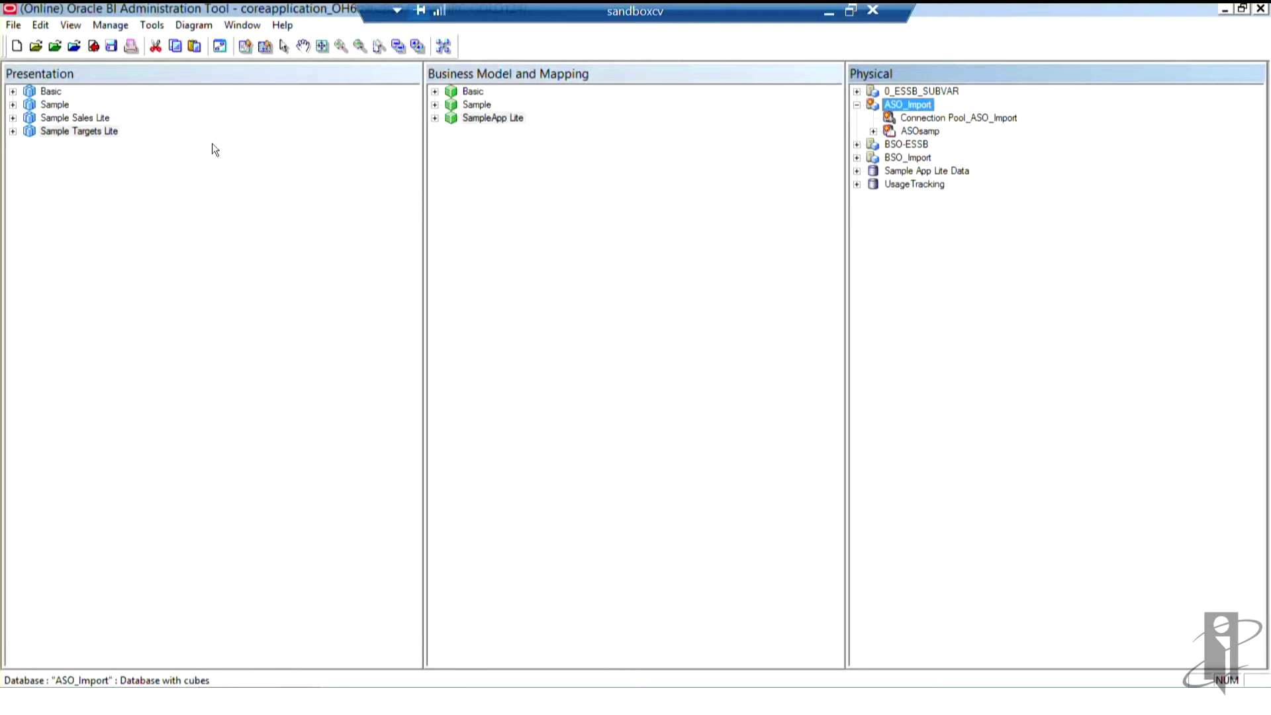
click(14, 26)
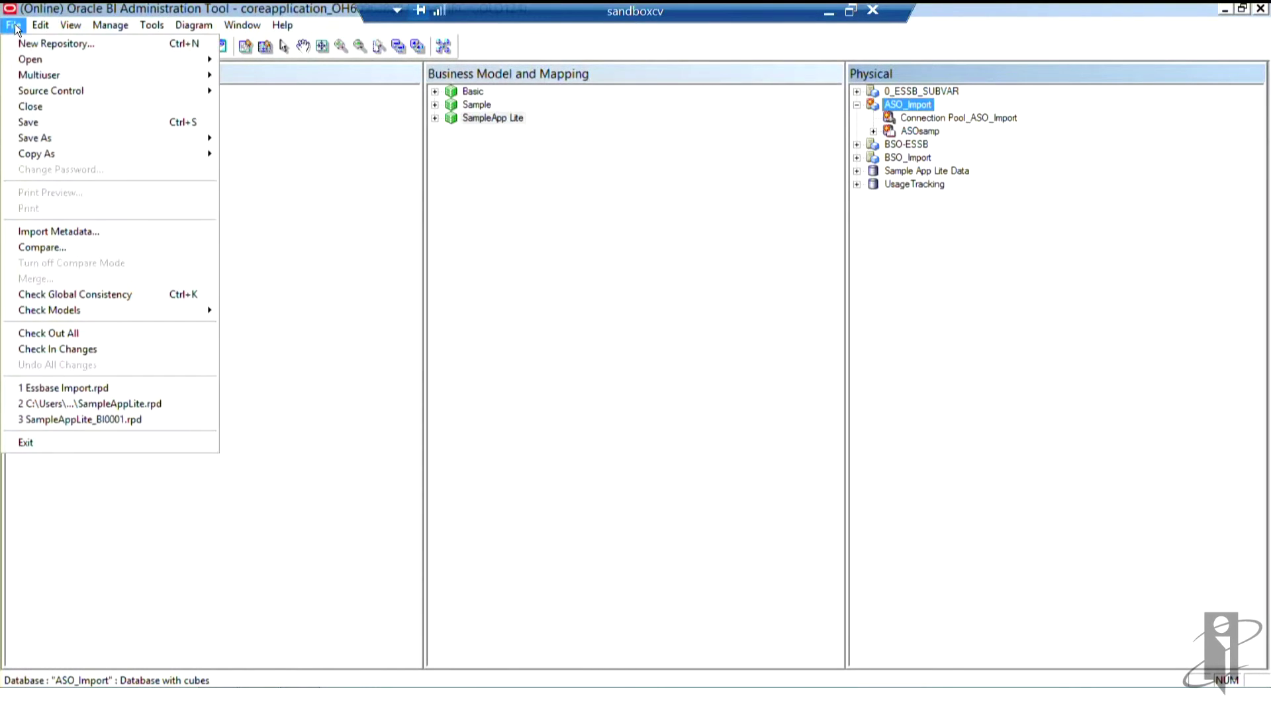
click(66, 231)
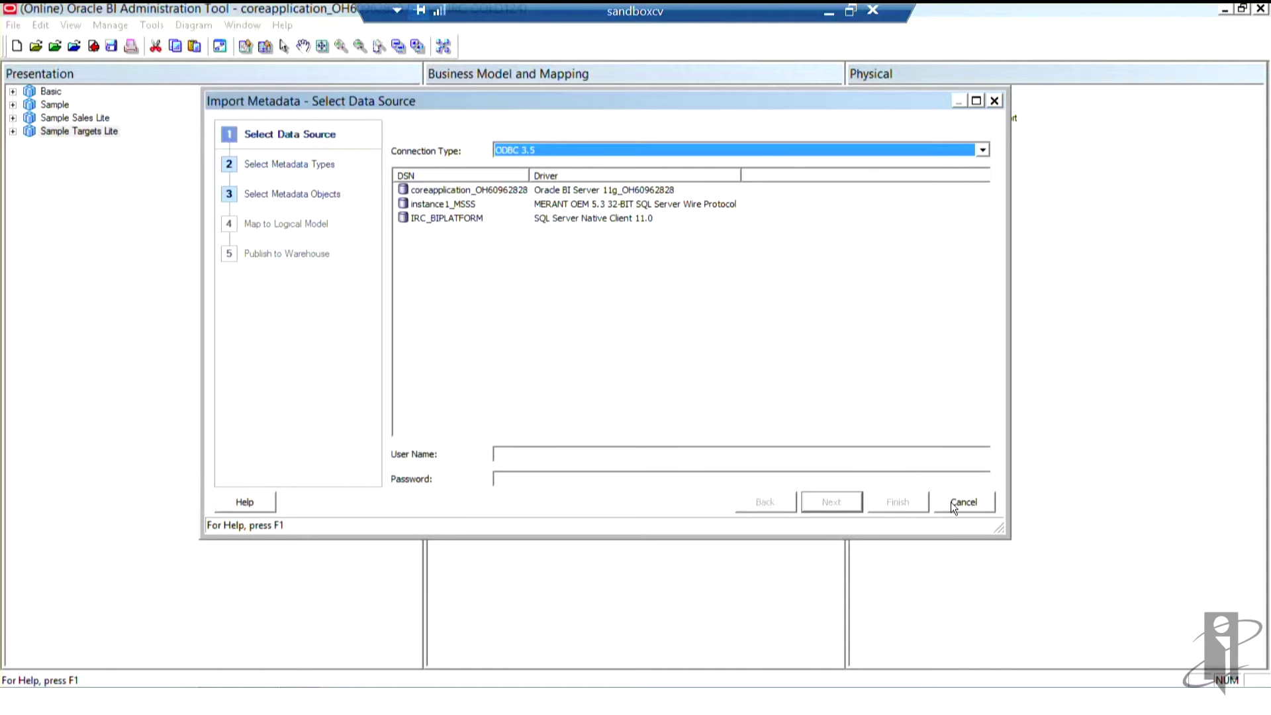
click(986, 503)
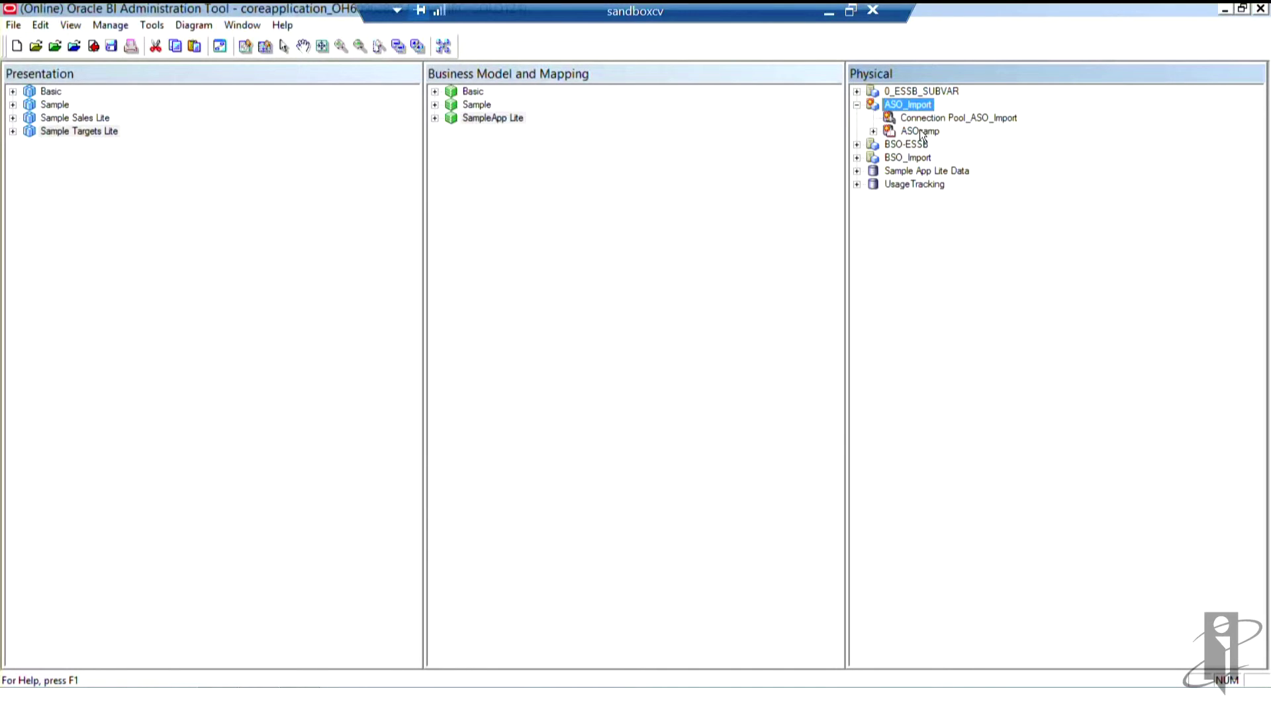
Step: Expand ASOsamp and its Sample cube to list dimensions Age through Years
click(873, 131)
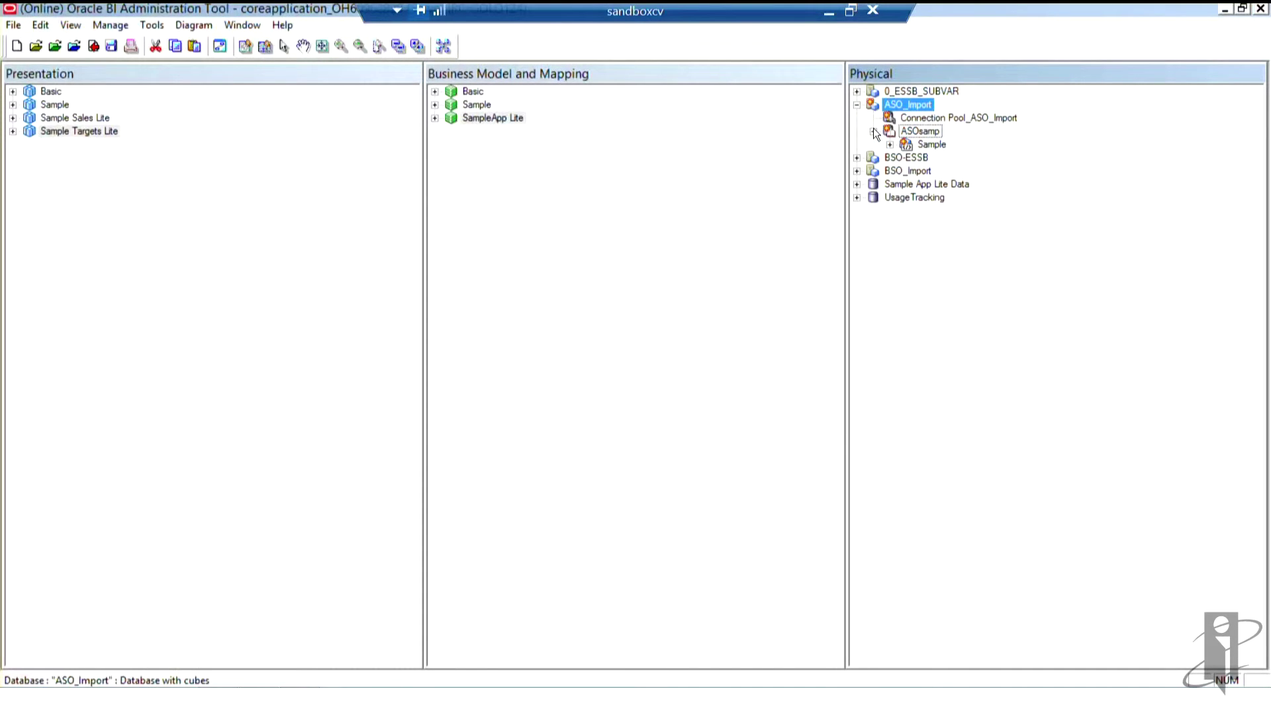
click(889, 145)
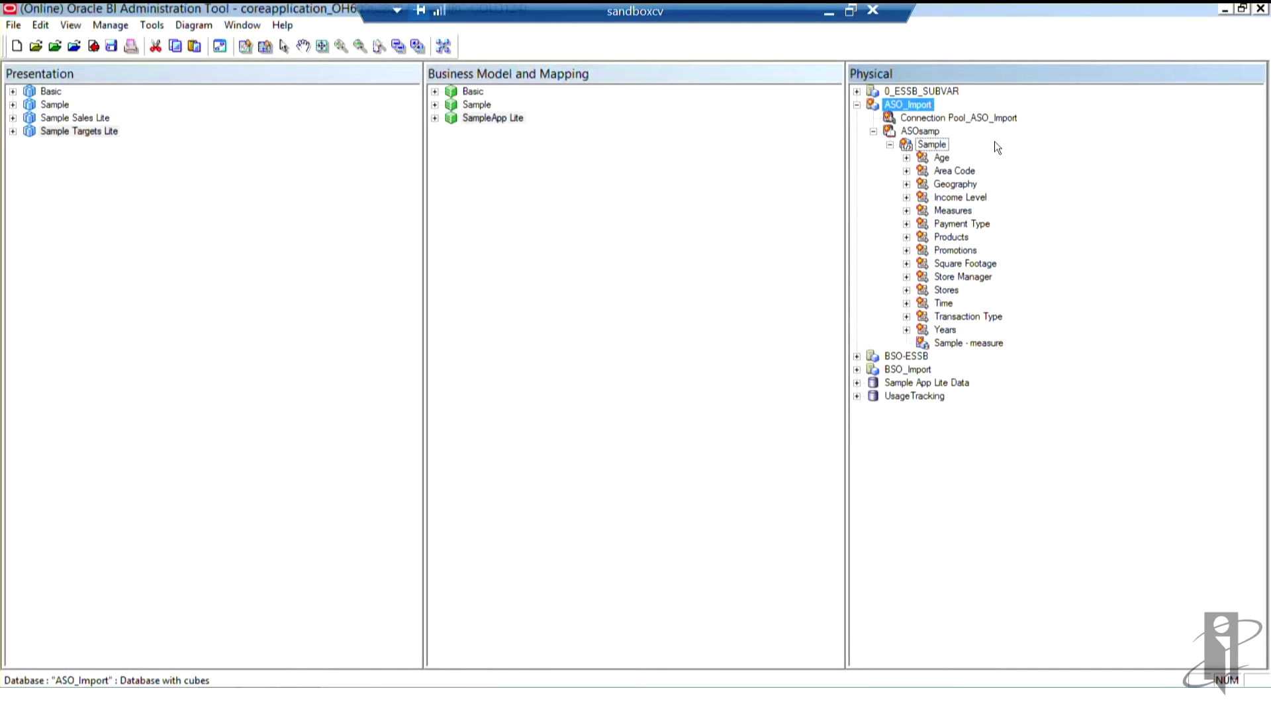
right_click(980, 118)
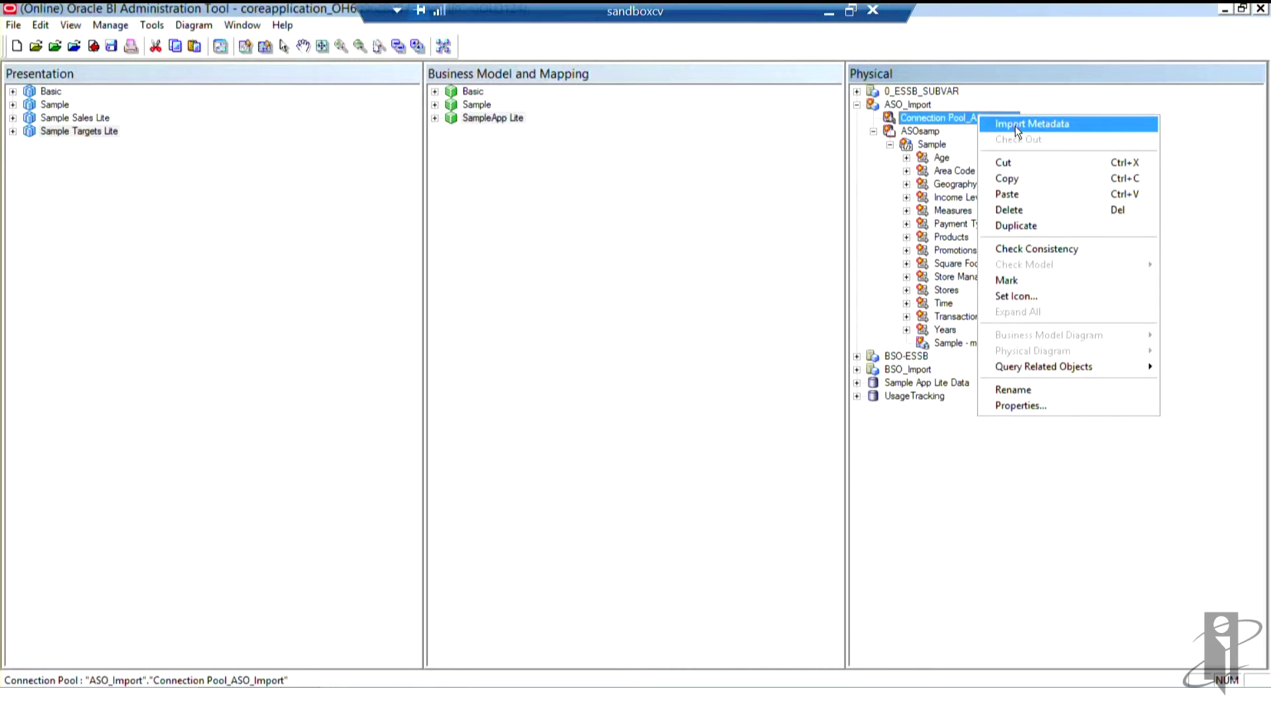
click(956, 134)
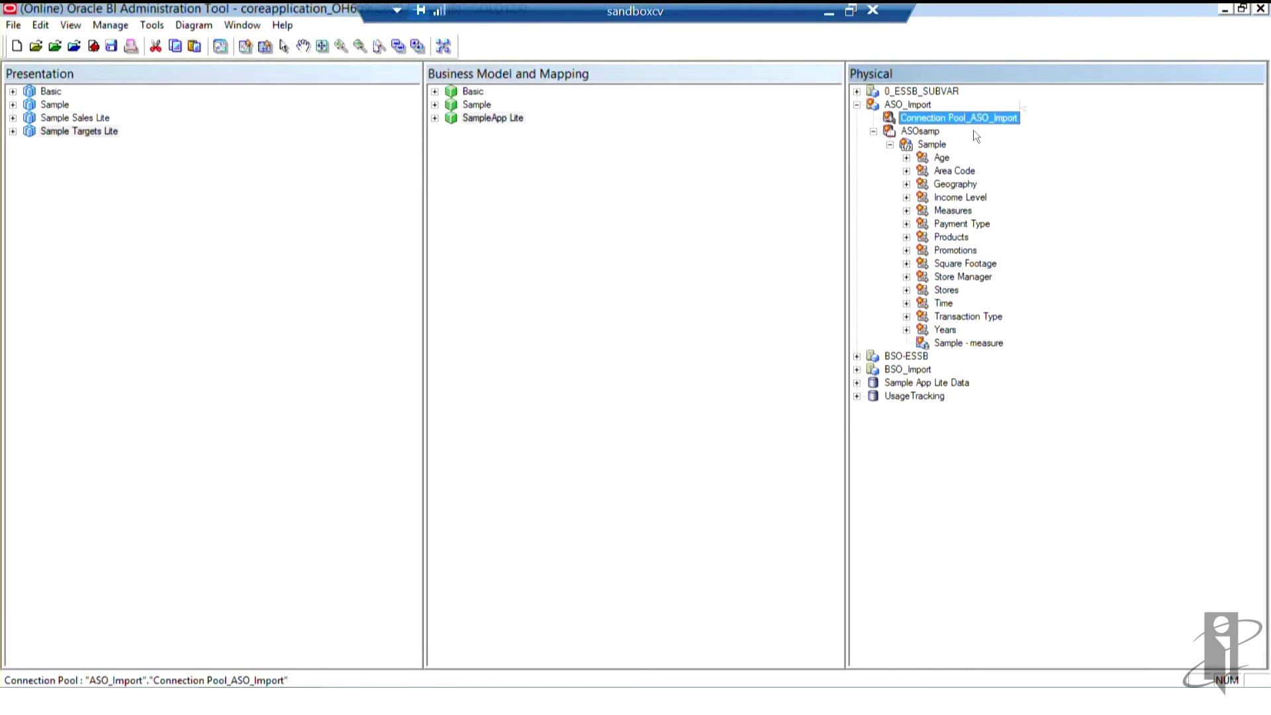
Step: Drag the Sample cube from ASOsamp into the Business Model layer, creating Sample#1
click(935, 131)
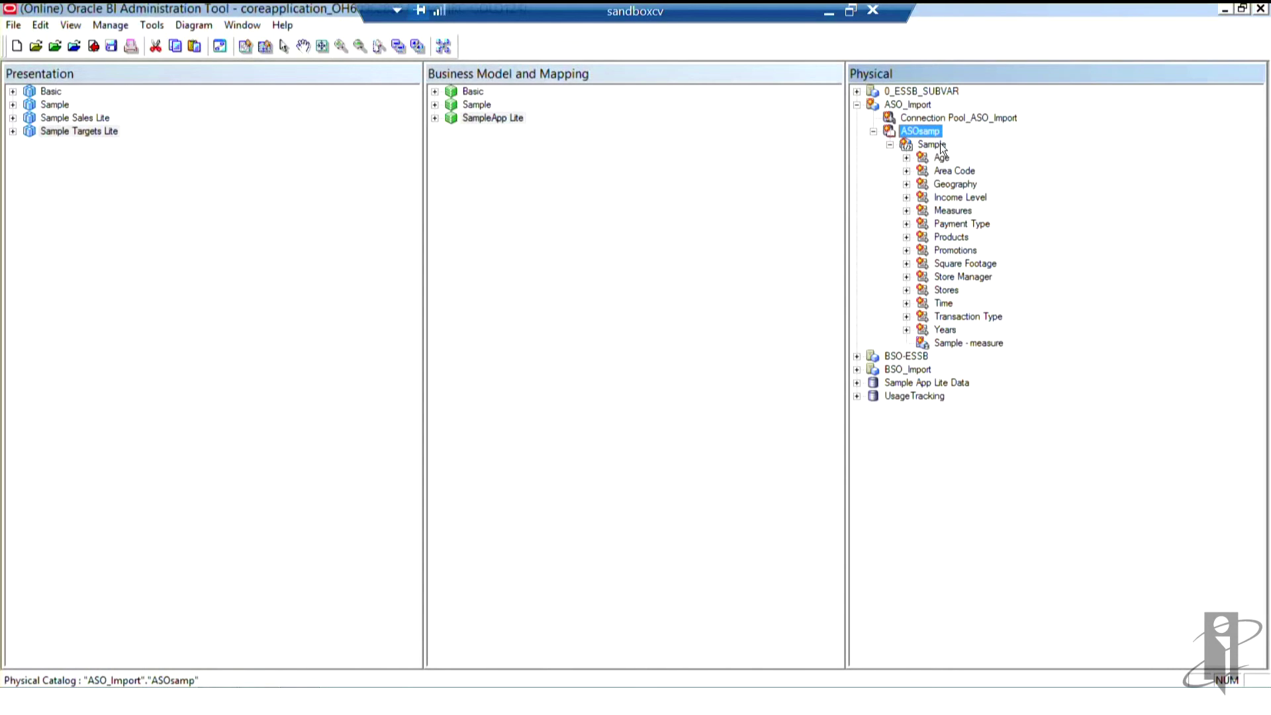
click(942, 147)
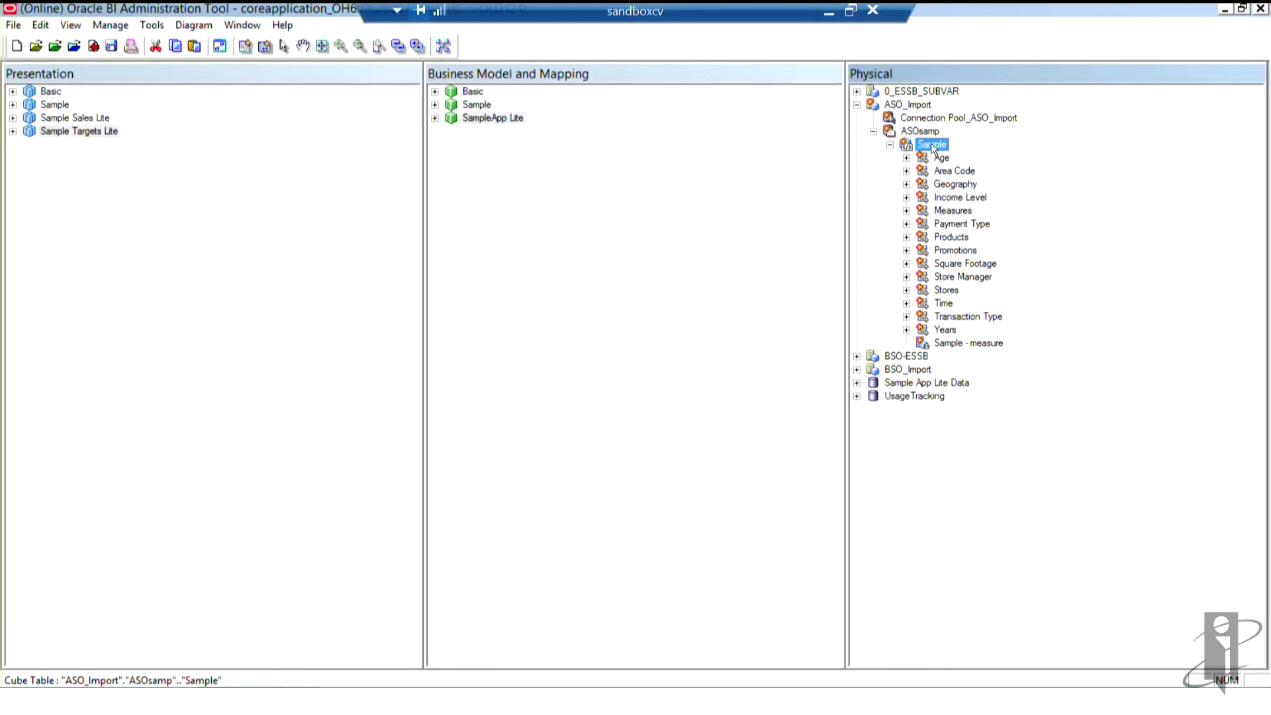
drag(931, 146, 629, 291)
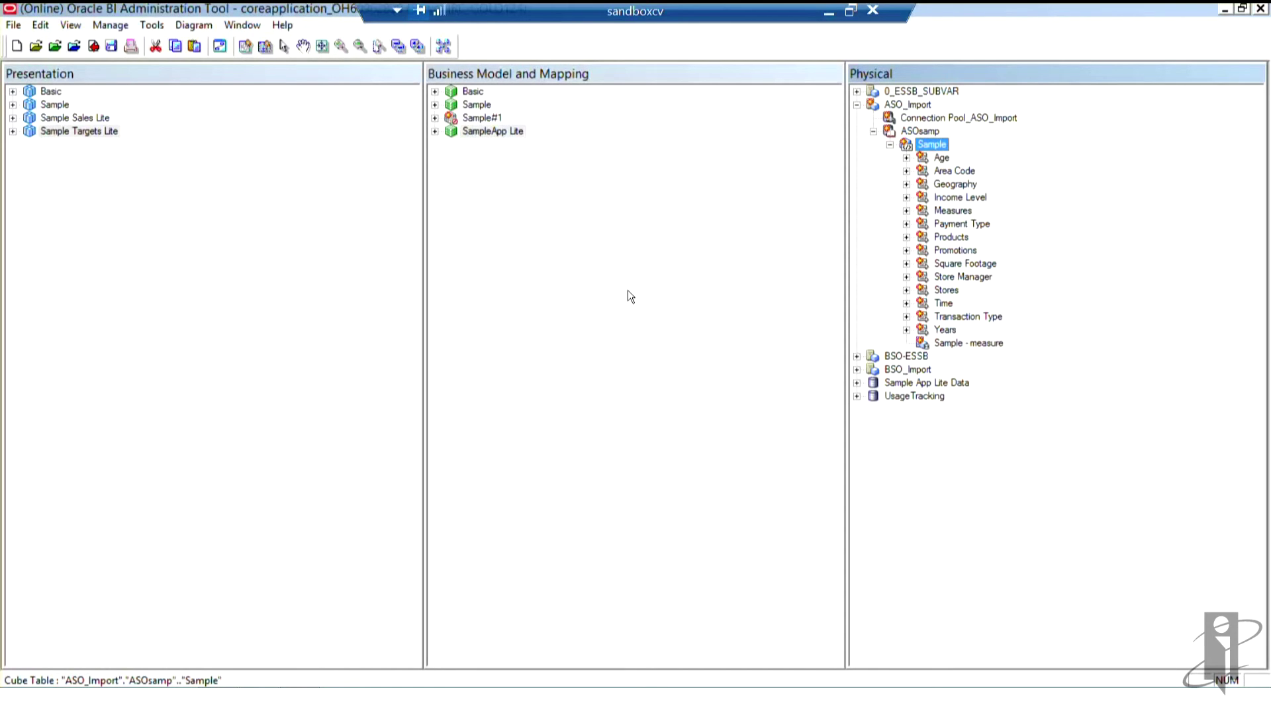
Step: Rename the new Sample#1 business model, next to the existing Sample, to ASOSamp
click(484, 105)
click(485, 118)
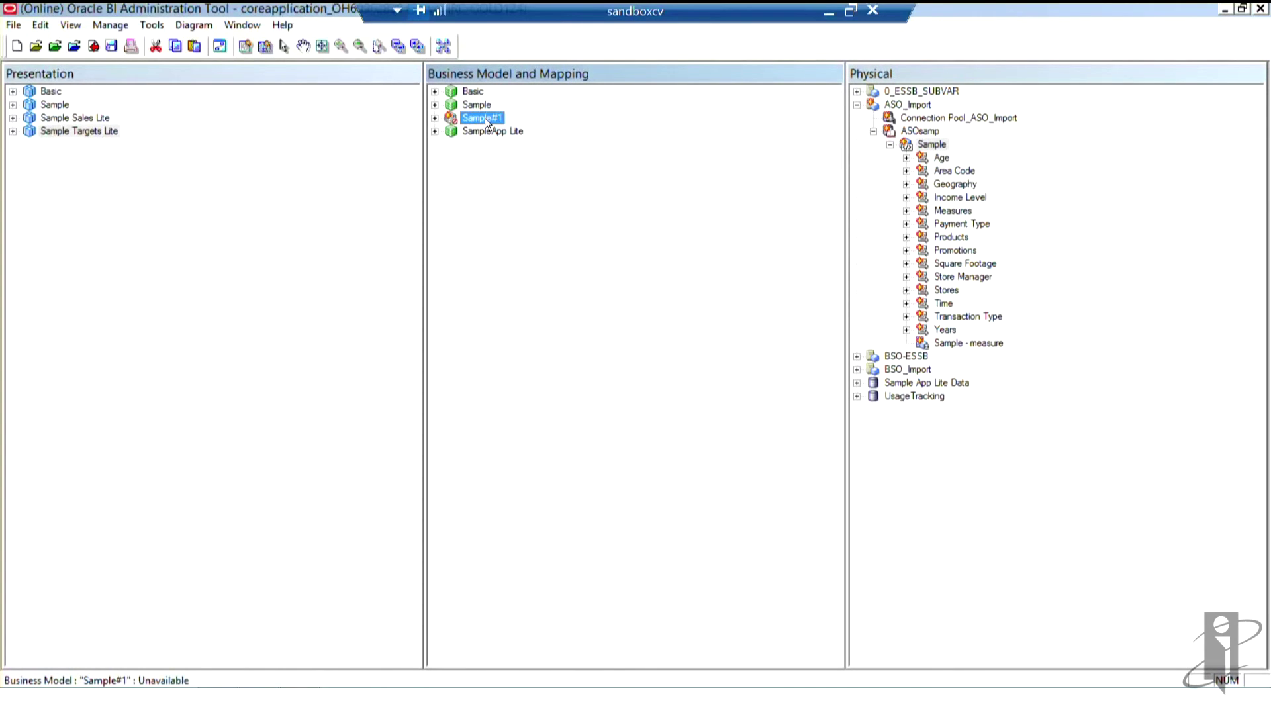
right_click(484, 118)
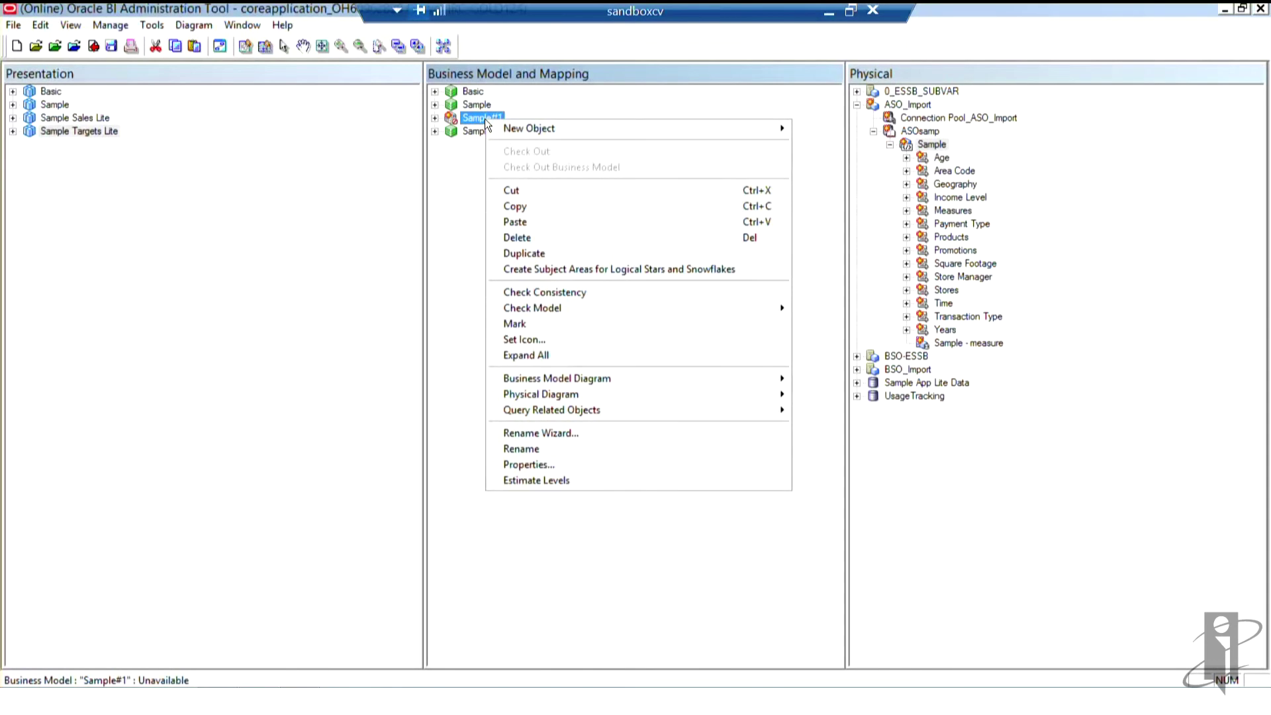
click(534, 449)
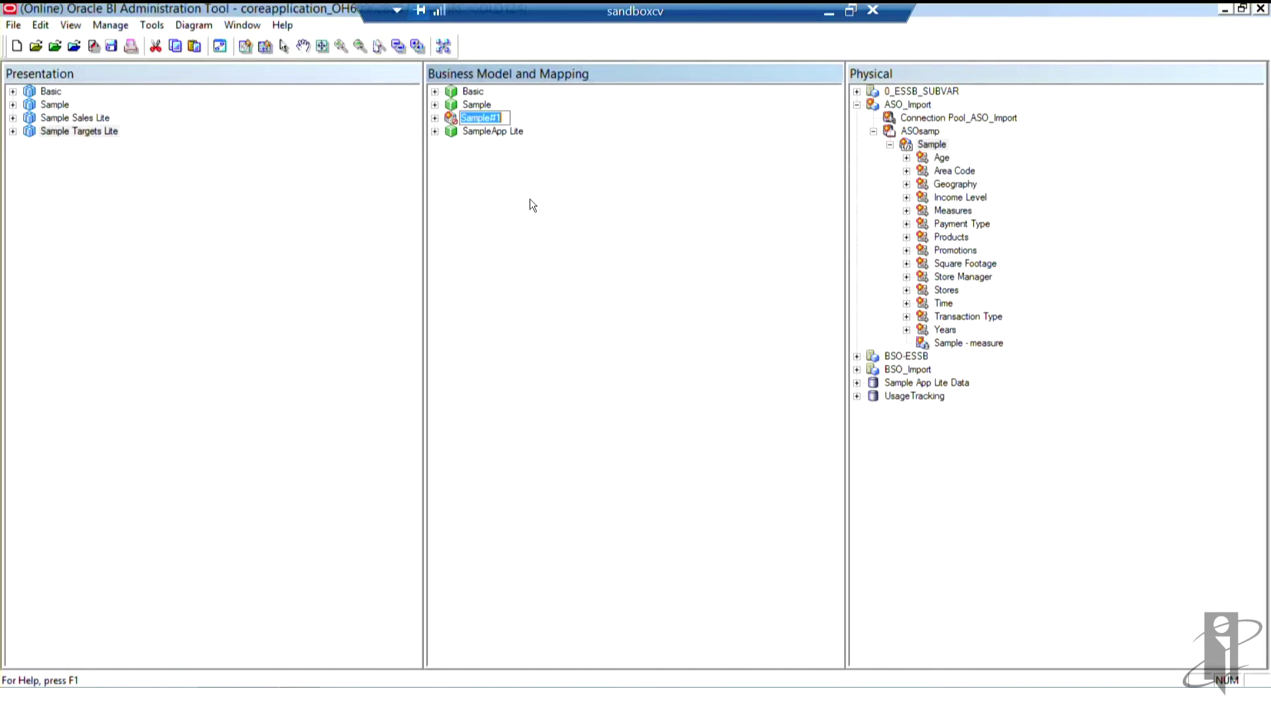
key(BackSpace)
text(ASOSamp)
key(Return)
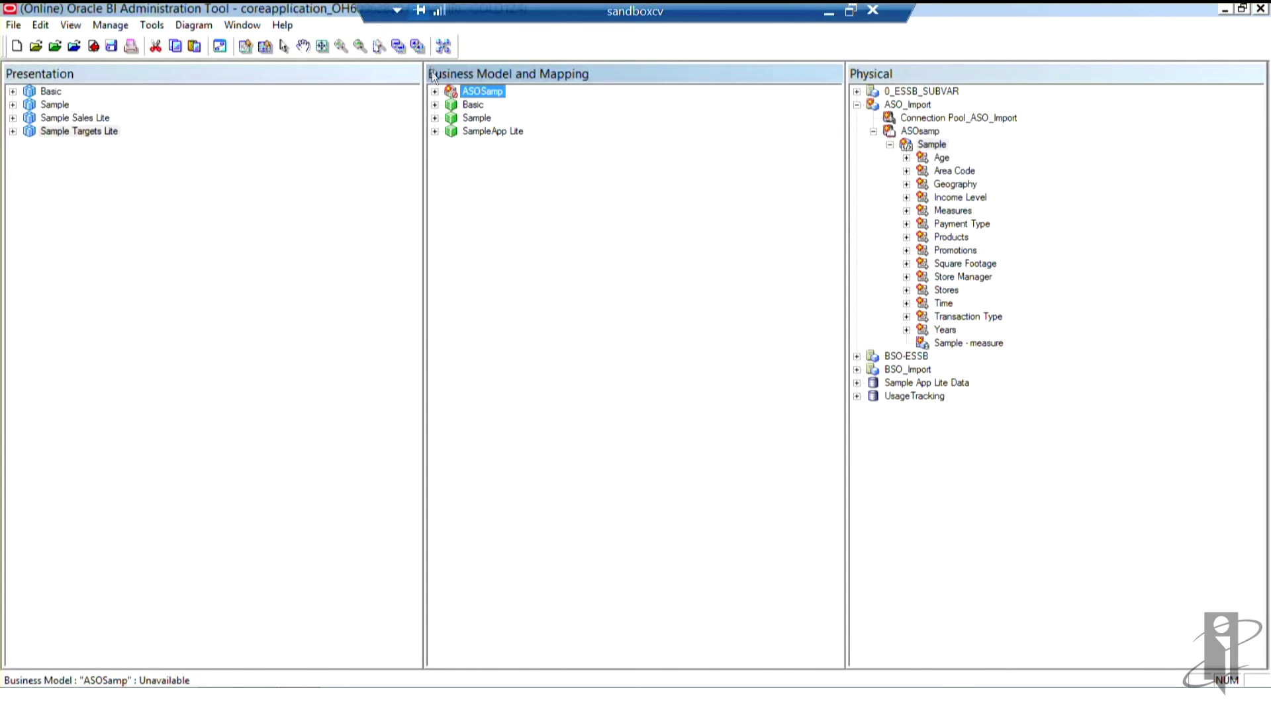
Step: Expand ASOSamp and select its Age and YTD logical dimensions
click(435, 91)
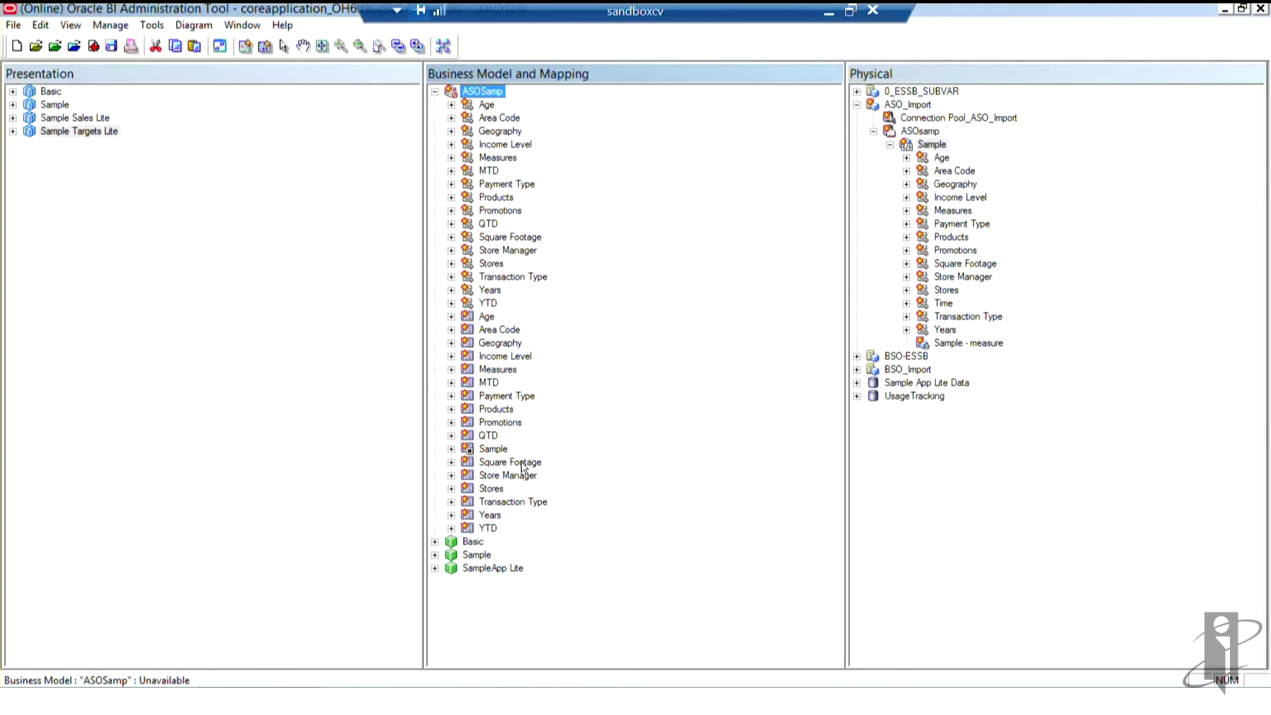
click(489, 105)
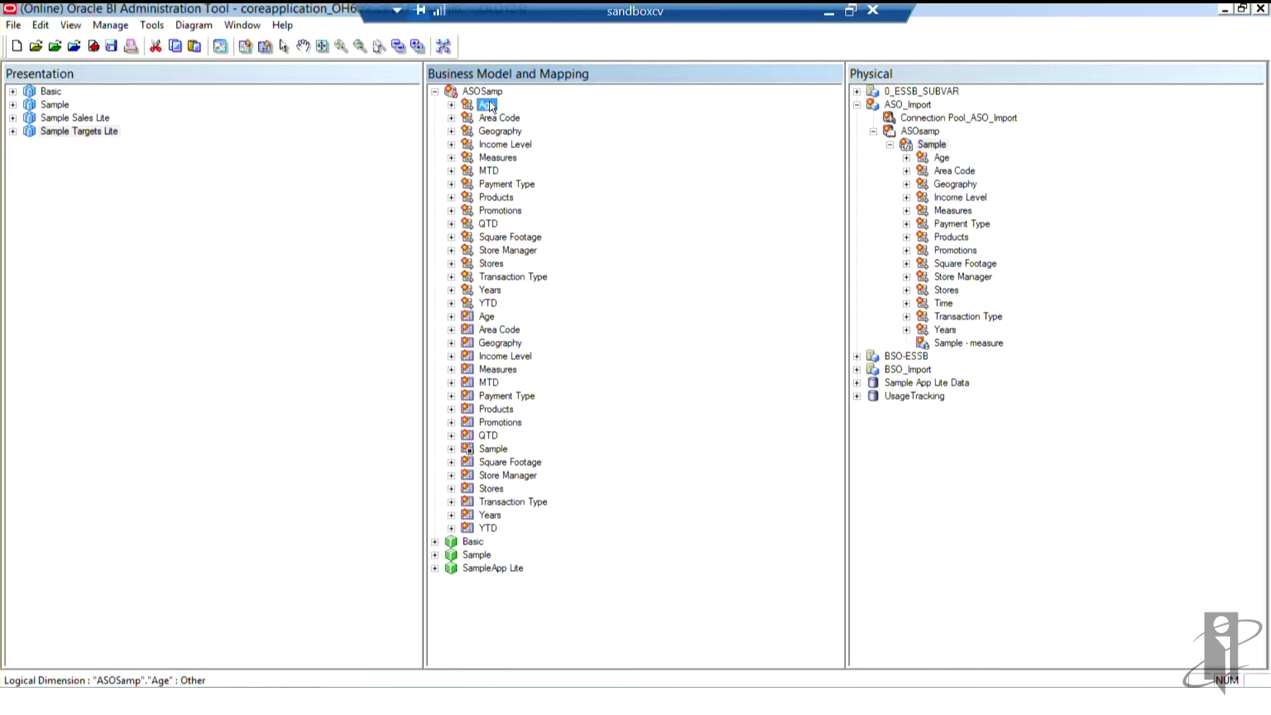
click(491, 304)
Step: Expand the Sample and Square Footage tables, inspecting Sample - measure, Sources and Gen1,Square Footage - Memnor
click(452, 450)
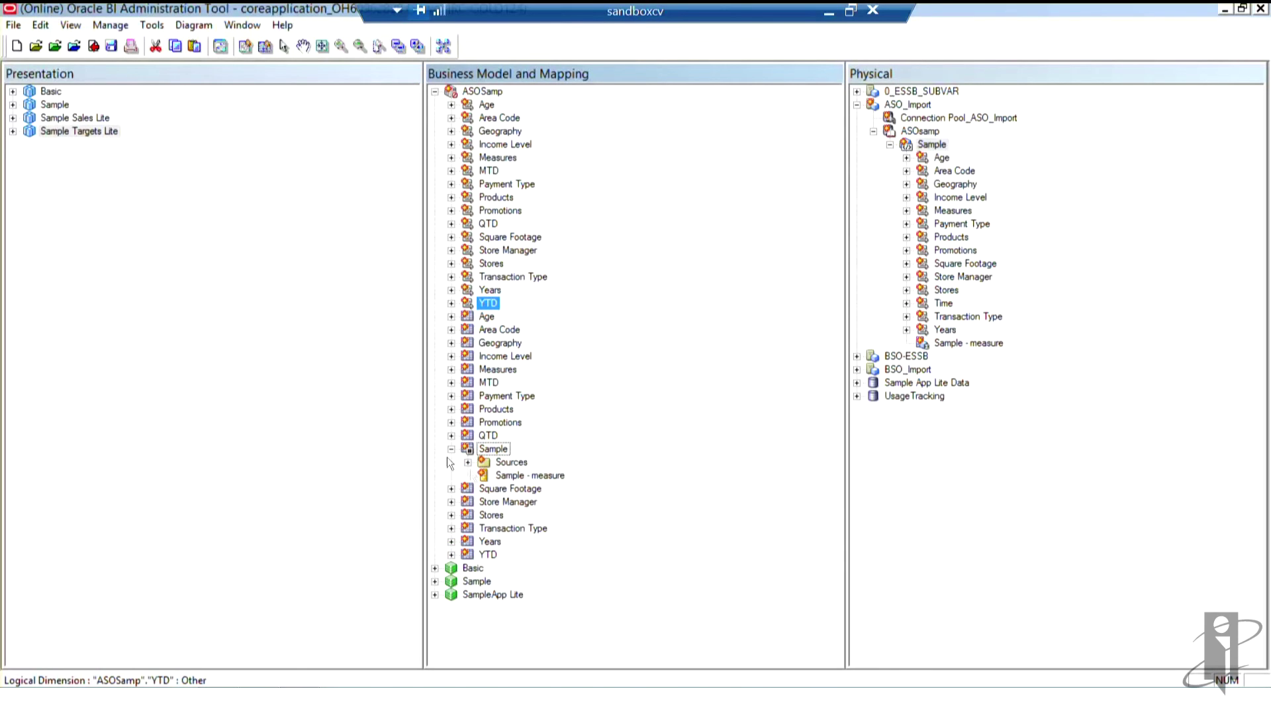
click(543, 475)
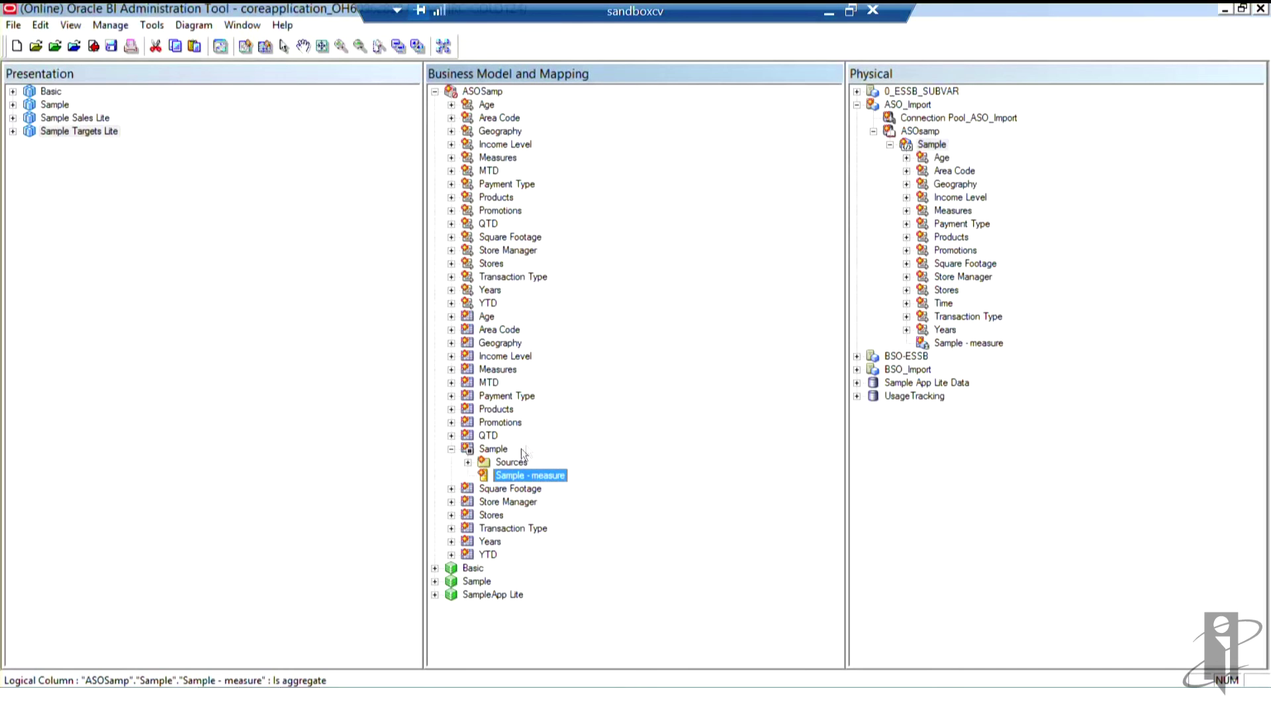
click(494, 457)
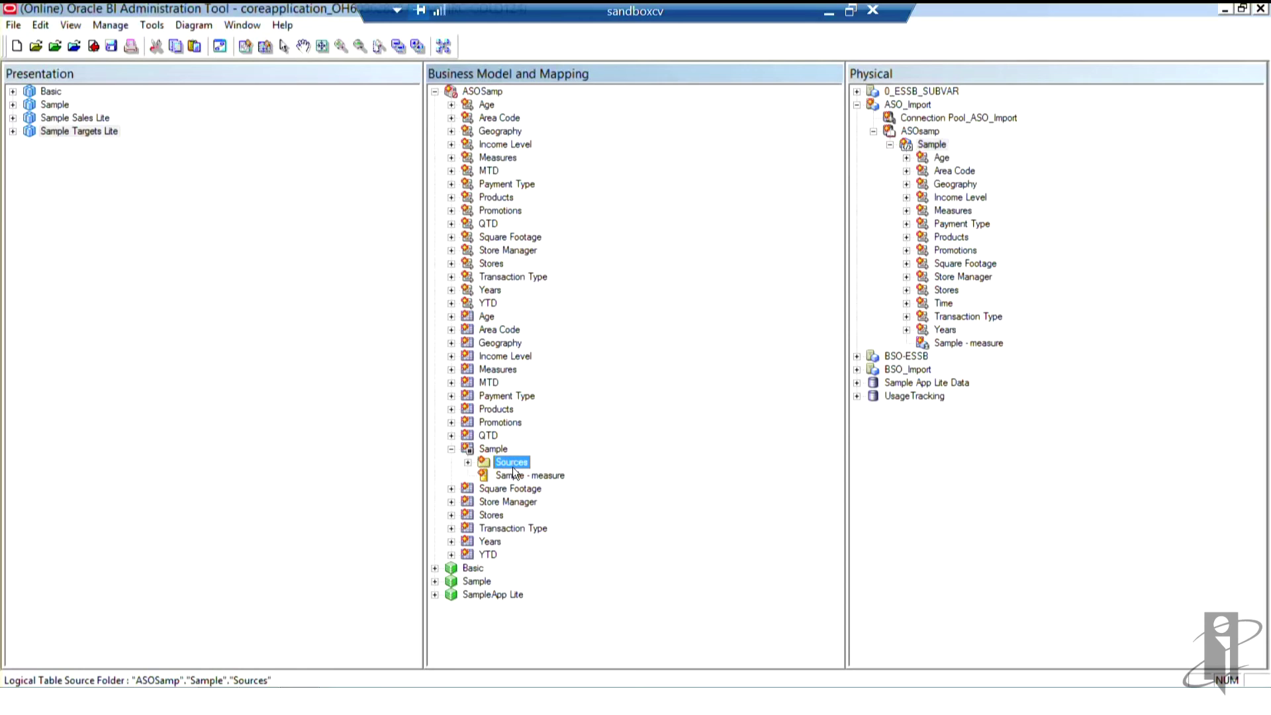
click(514, 475)
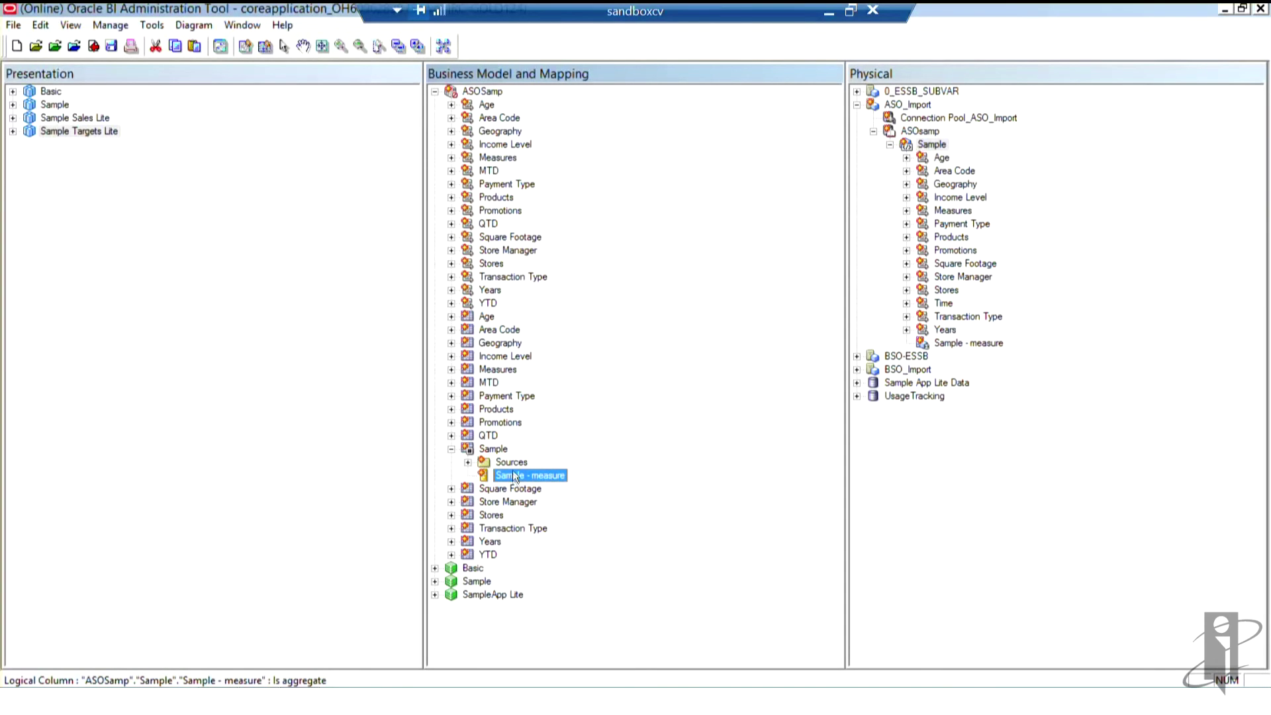
click(452, 490)
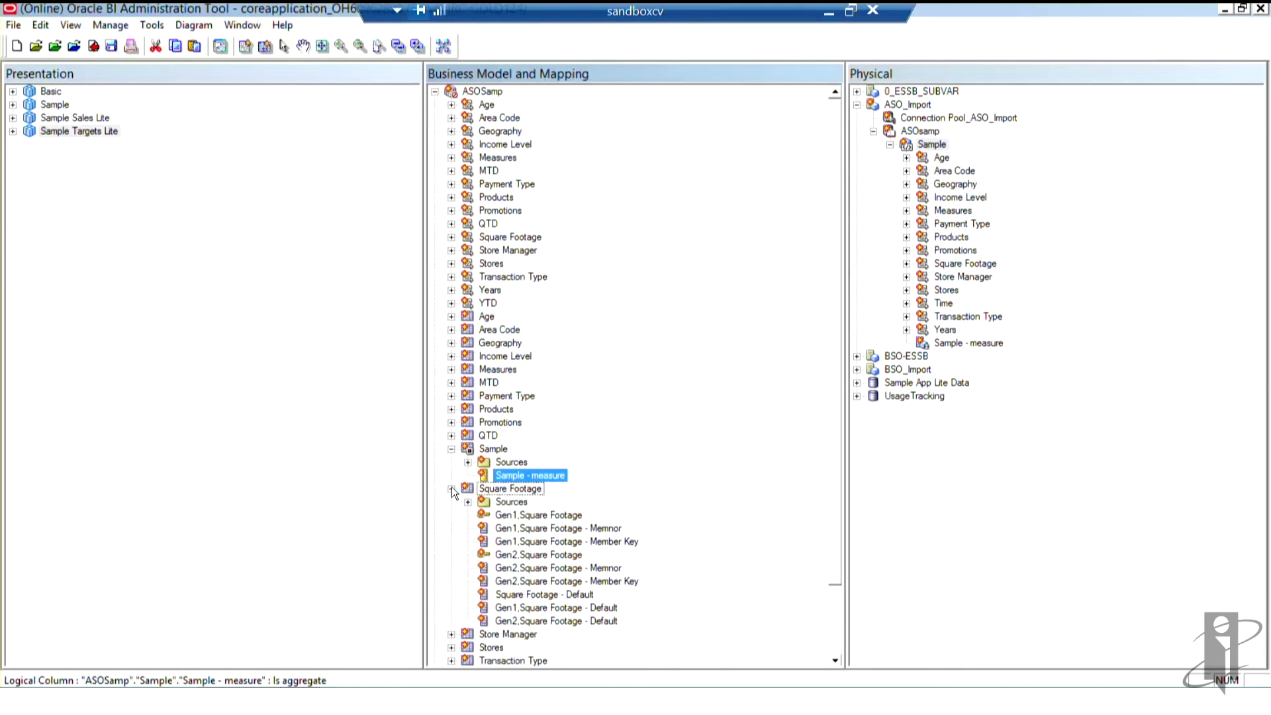
click(506, 530)
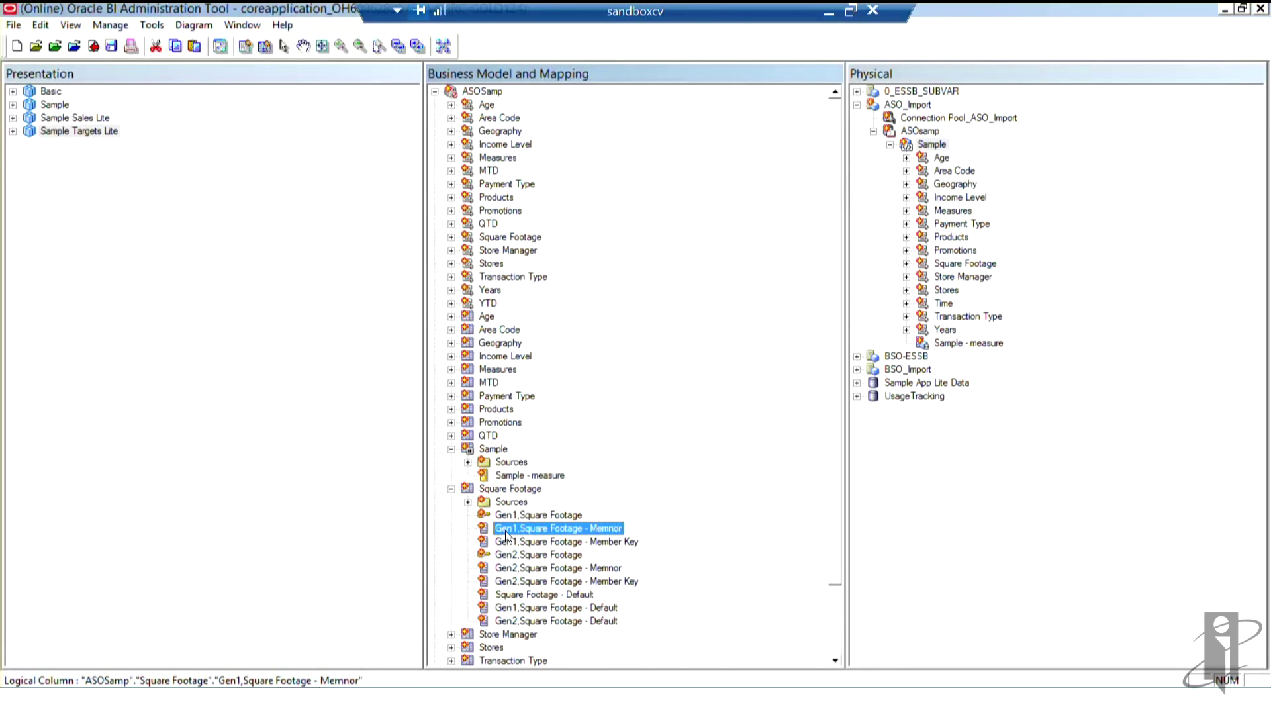